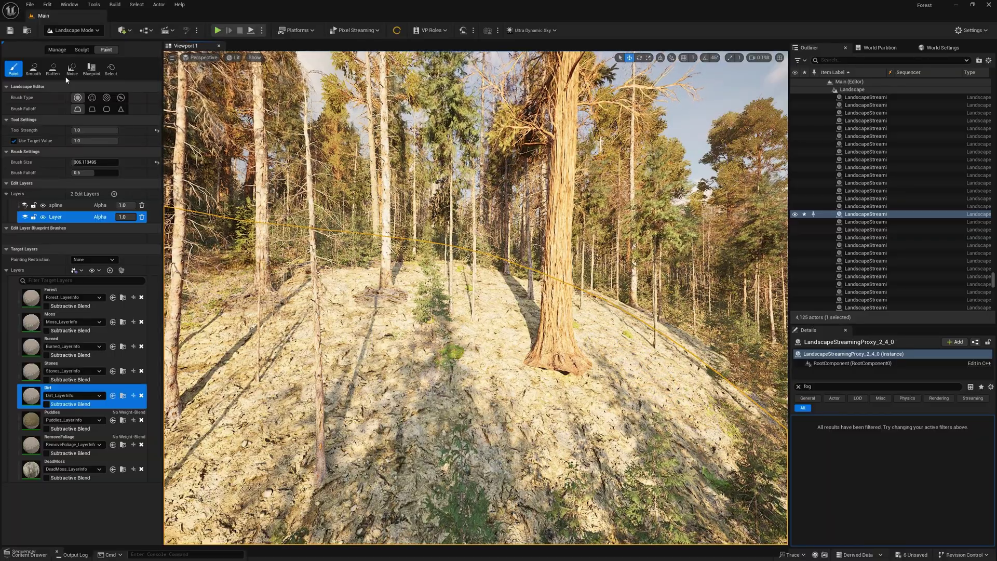
Export the landscape heightmap with Export Mode All as a single file, including all edit layers.
{"action": "left_click", "coordinate": [57, 50]}
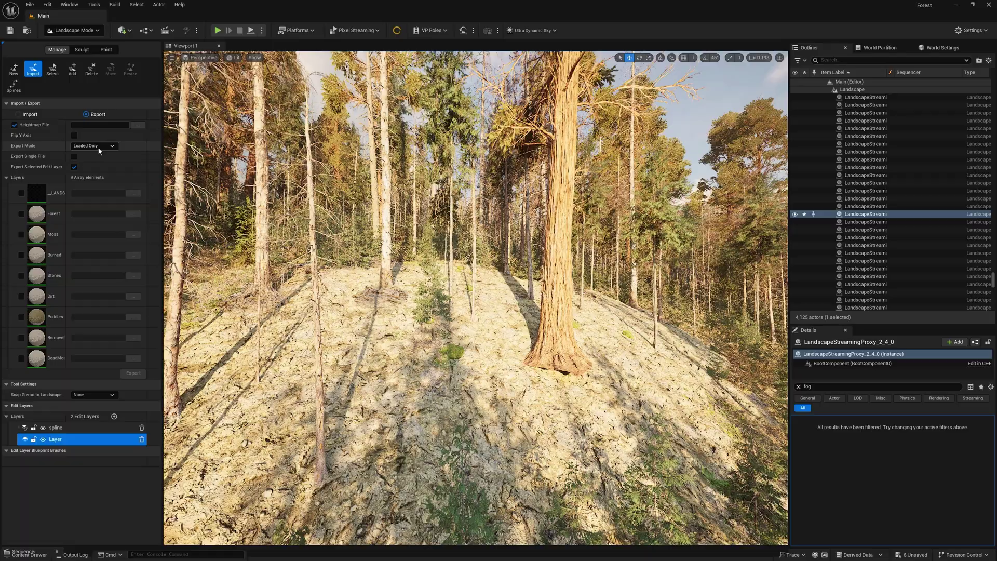
{"action": "left_click", "coordinate": [138, 126]}
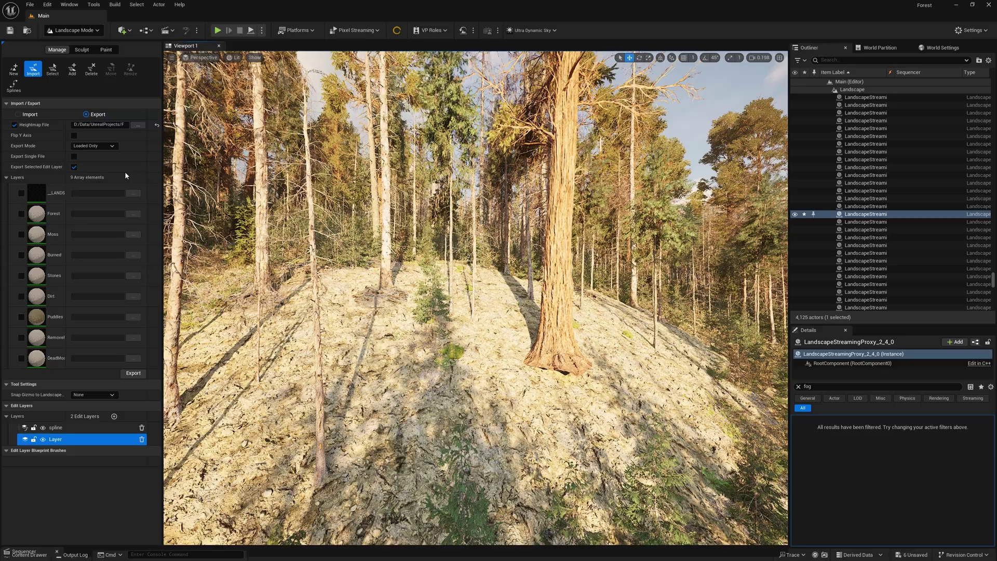
{"action": "left_click", "coordinate": [94, 146]}
{"action": "left_click", "coordinate": [88, 156]}
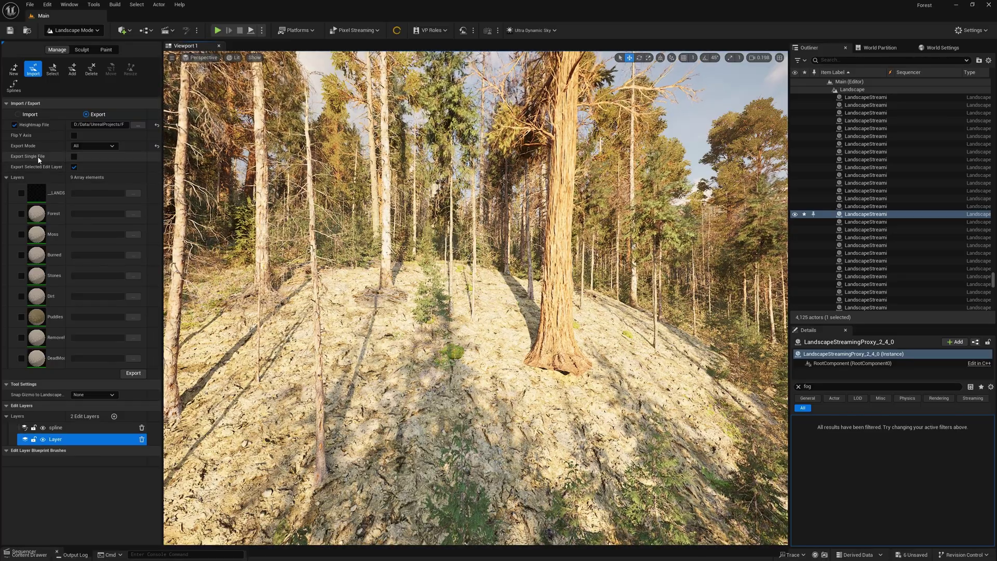
{"action": "left_click", "coordinate": [75, 157]}
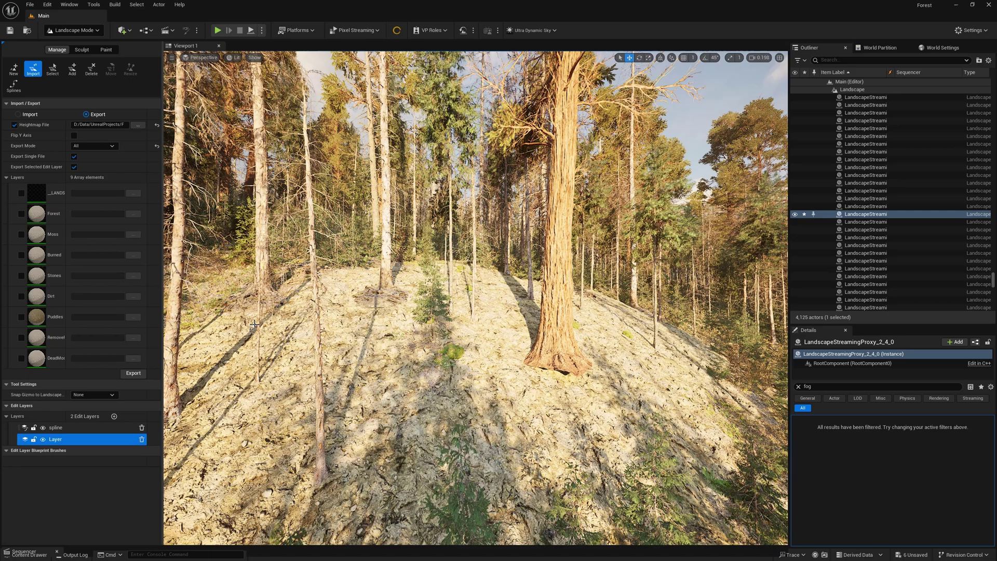
{"action": "left_click", "coordinate": [73, 166]}
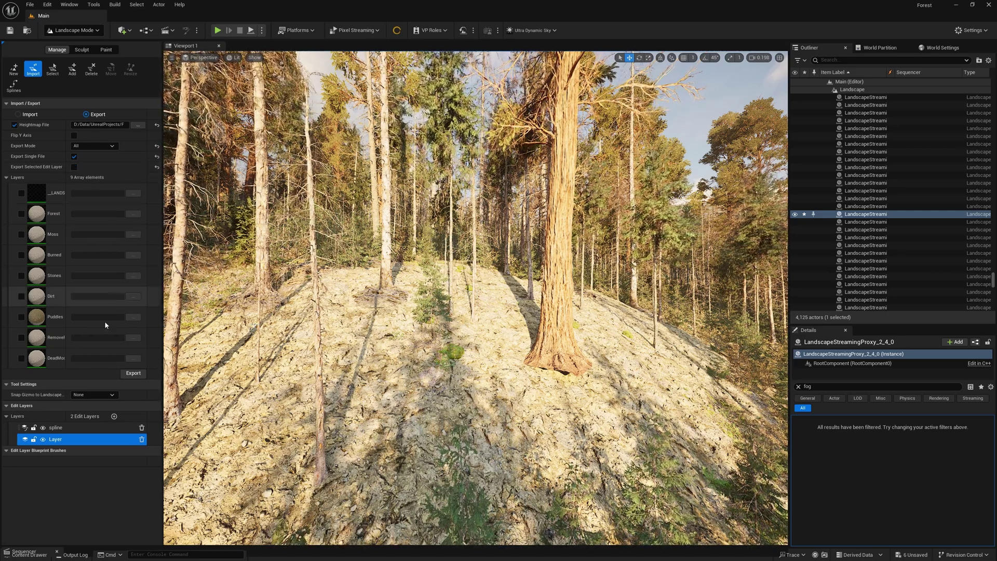
{"action": "left_click", "coordinate": [132, 373]}
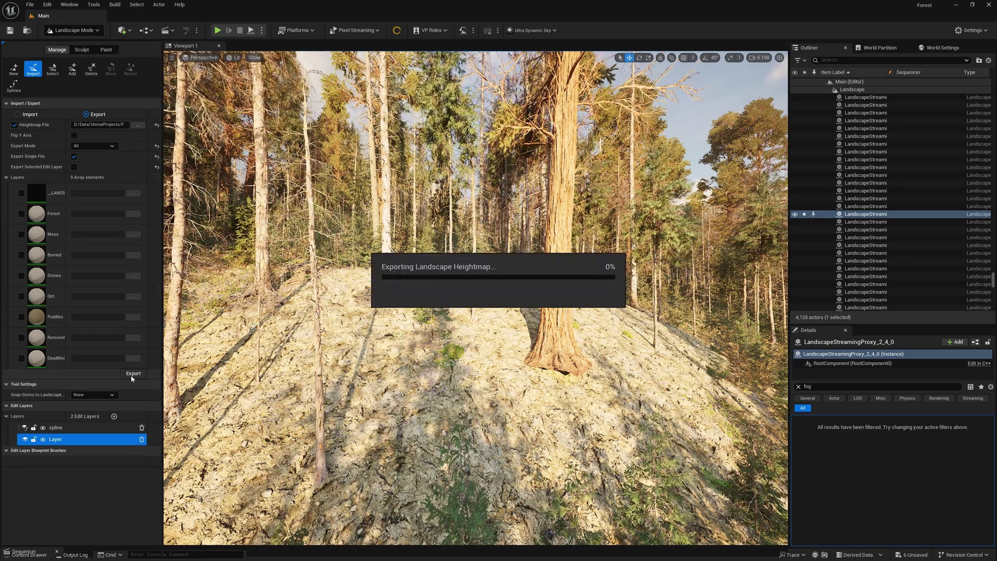
{"action": "right_click_drag", "start_coordinate": [613, 223], "coordinate": [625, 215]}
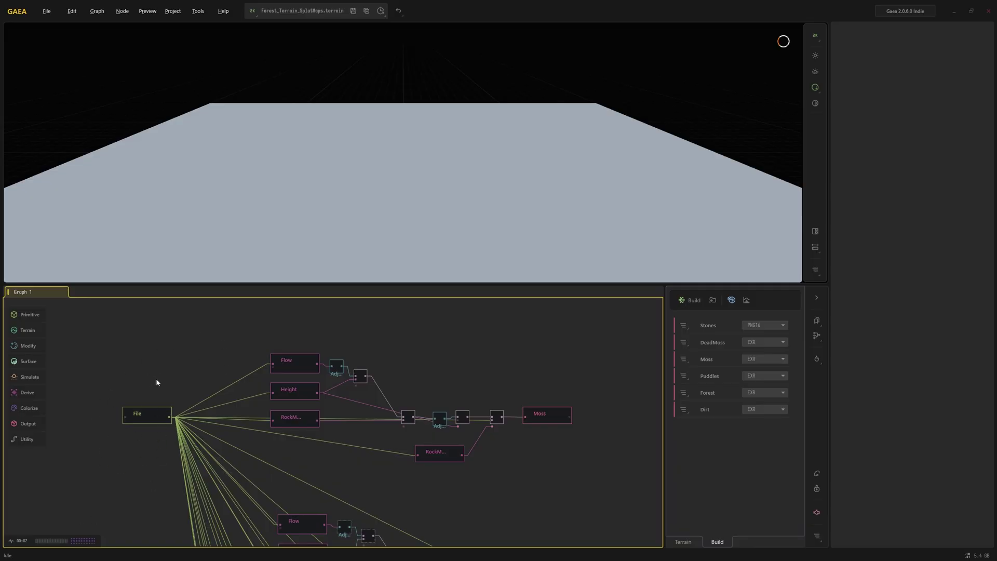
Add a File node to the graph that loads the H_Forest.png heightmap.
{"action": "key", "text": "Tab"}
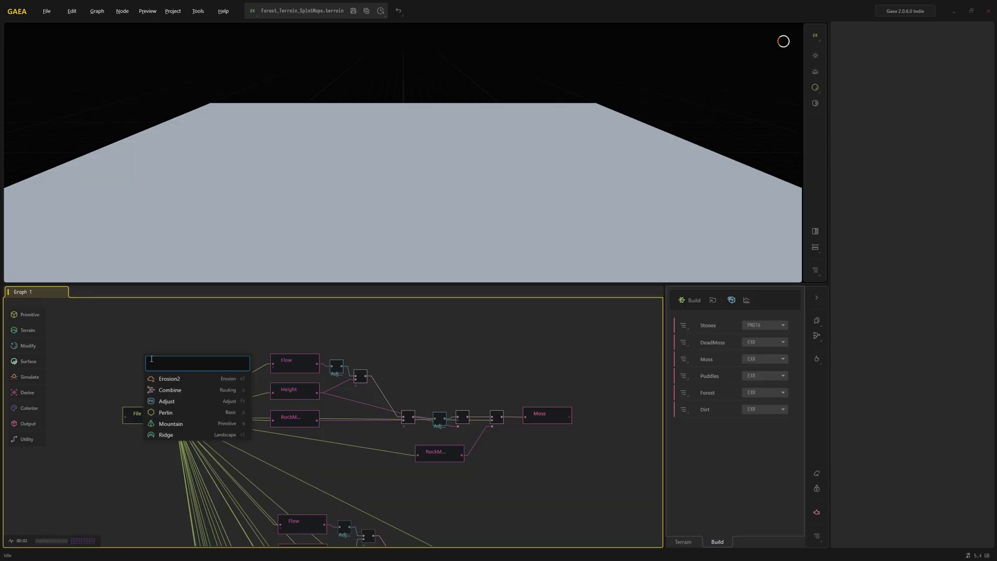
{"action": "type", "text": "file"}
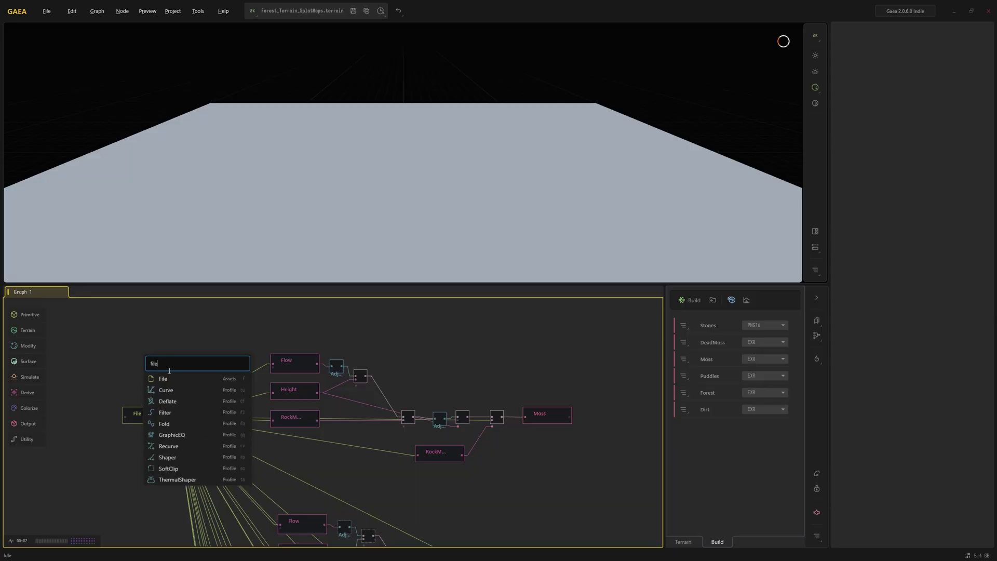
{"action": "left_click", "coordinate": [165, 378]}
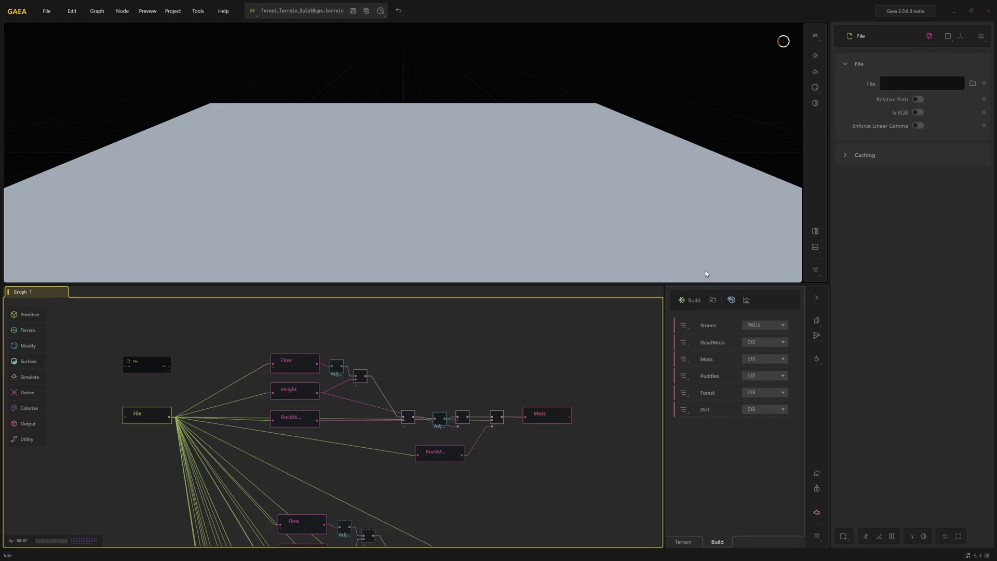
{"action": "left_click", "coordinate": [972, 83]}
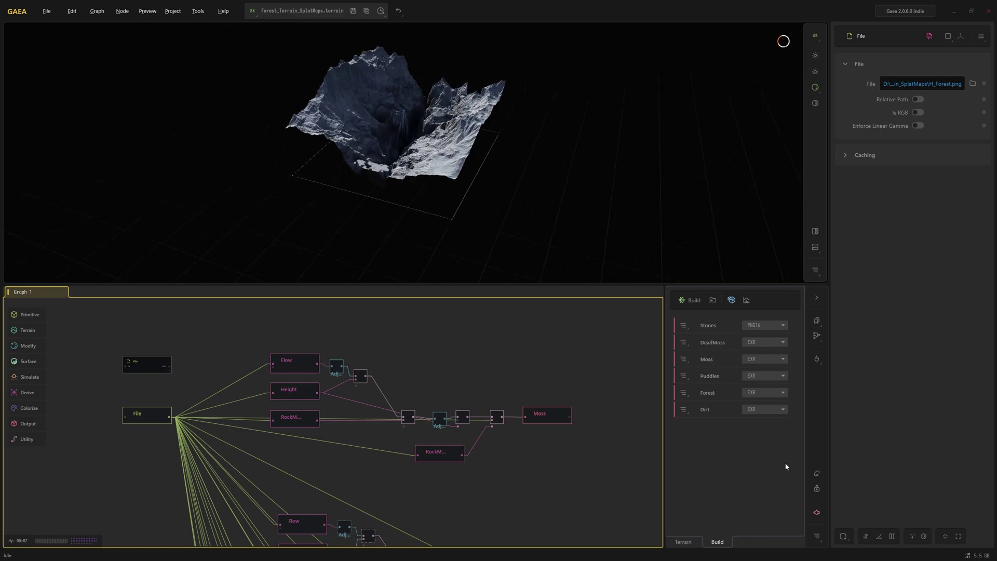
Set the preview's upper height remap value to 0.20.
{"action": "left_click", "coordinate": [891, 537]}
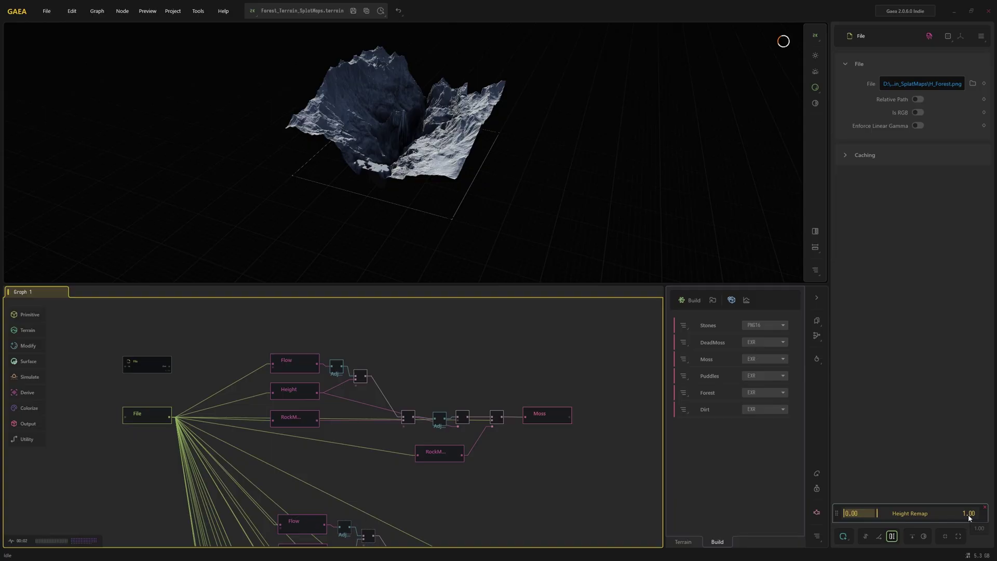
{"action": "double_click", "coordinate": [968, 514]}
{"action": "type", "text": "0.2"}
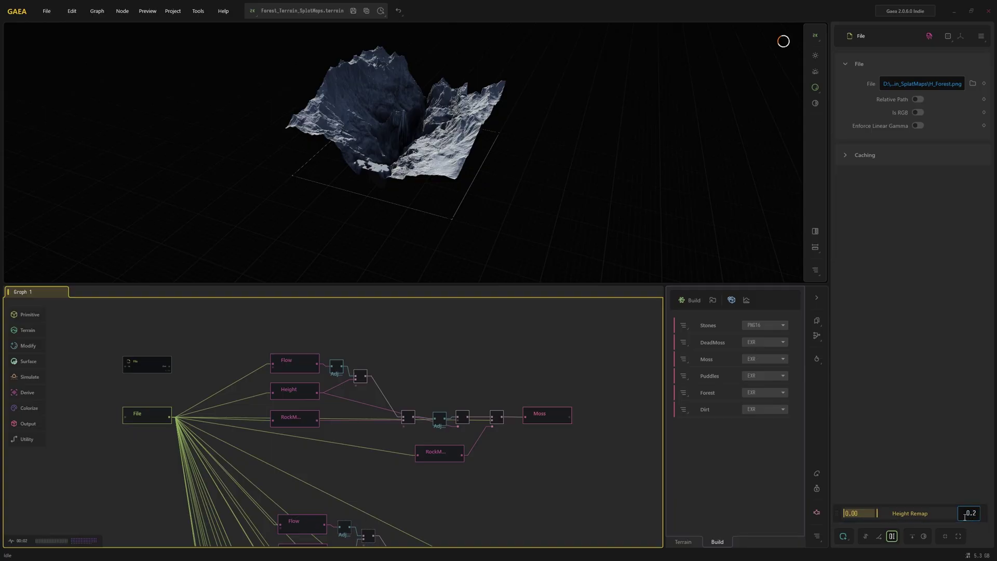
{"action": "key", "text": "Return"}
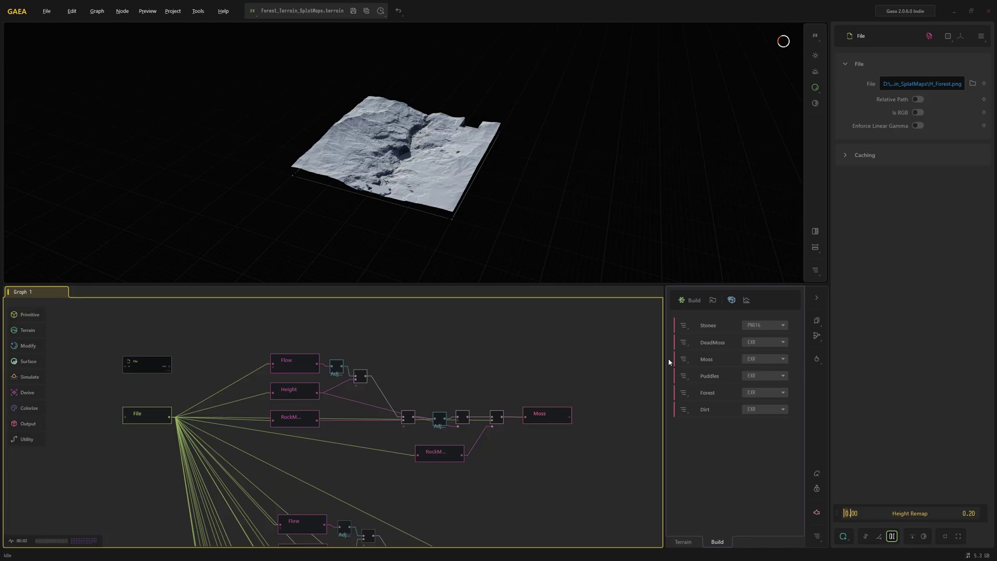
Delete the extra File node from the graph.
{"action": "left_click_drag", "start_coordinate": [526, 226], "coordinate": [498, 218]}
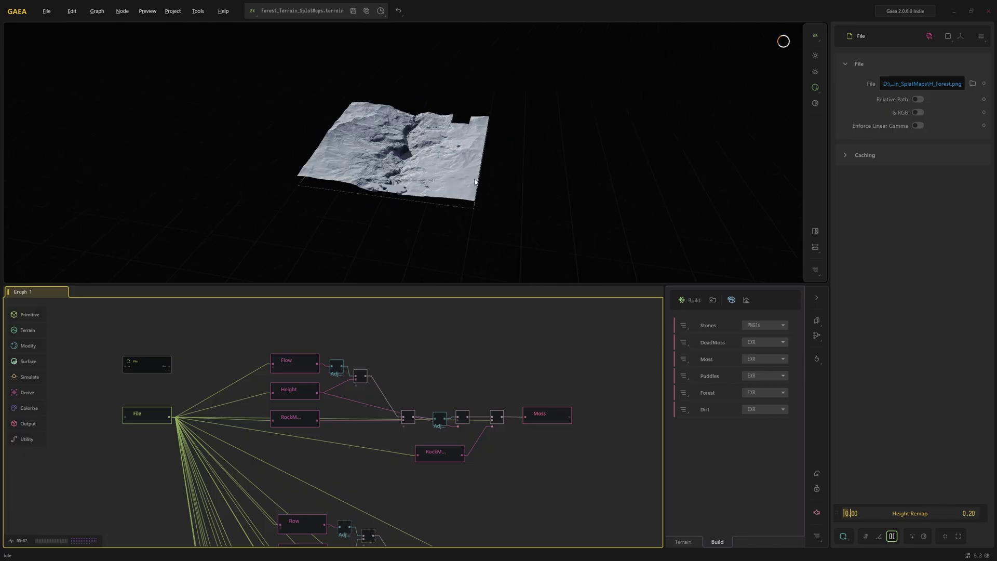
{"action": "scroll", "coordinate": [427, 166], "scroll_direction": "up", "scroll_amount": 3}
{"action": "scroll", "coordinate": [444, 195], "scroll_direction": "up", "scroll_amount": 3}
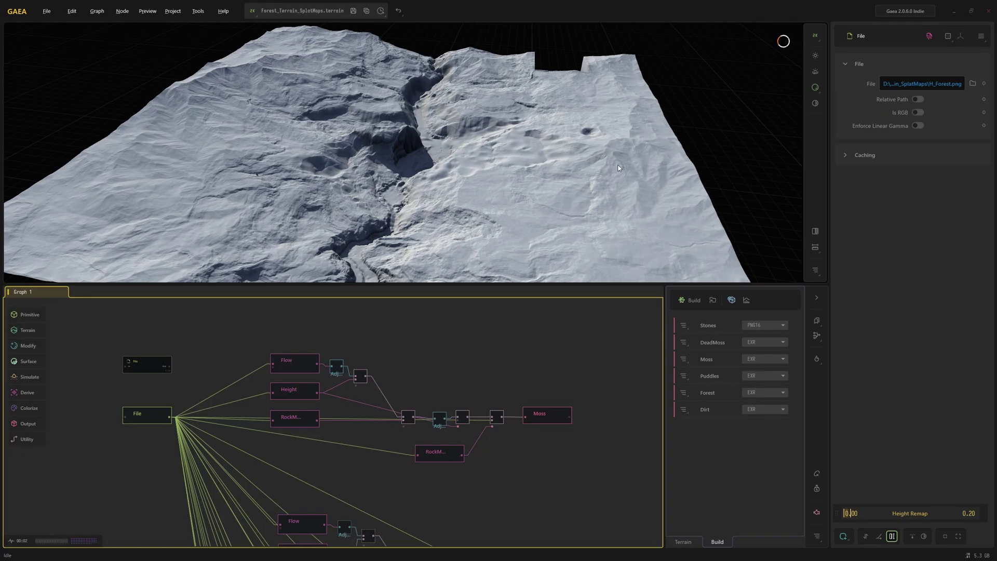
{"action": "scroll", "coordinate": [719, 137], "scroll_direction": "down", "scroll_amount": 5}
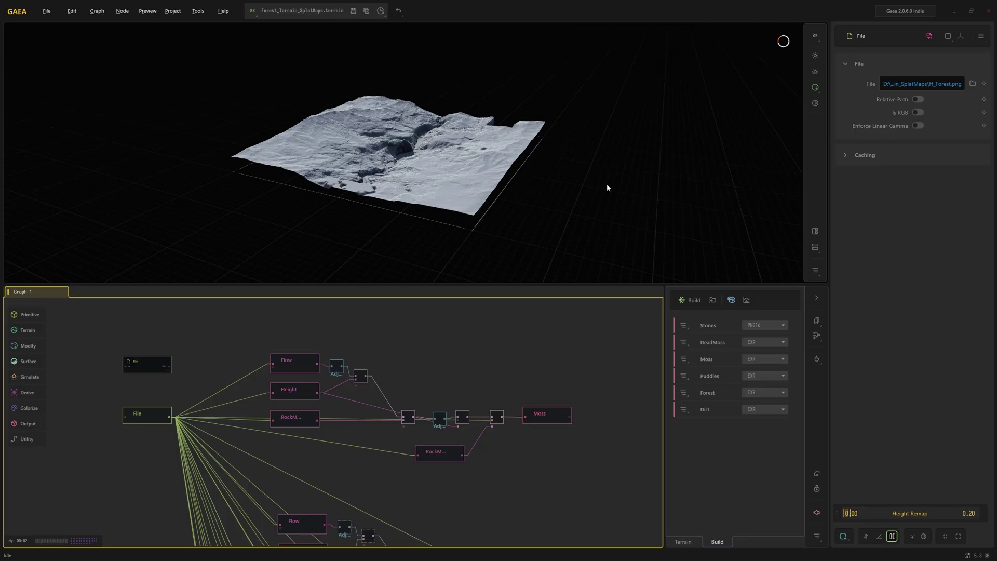
{"action": "scroll", "coordinate": [569, 201], "scroll_direction": "up", "scroll_amount": 4}
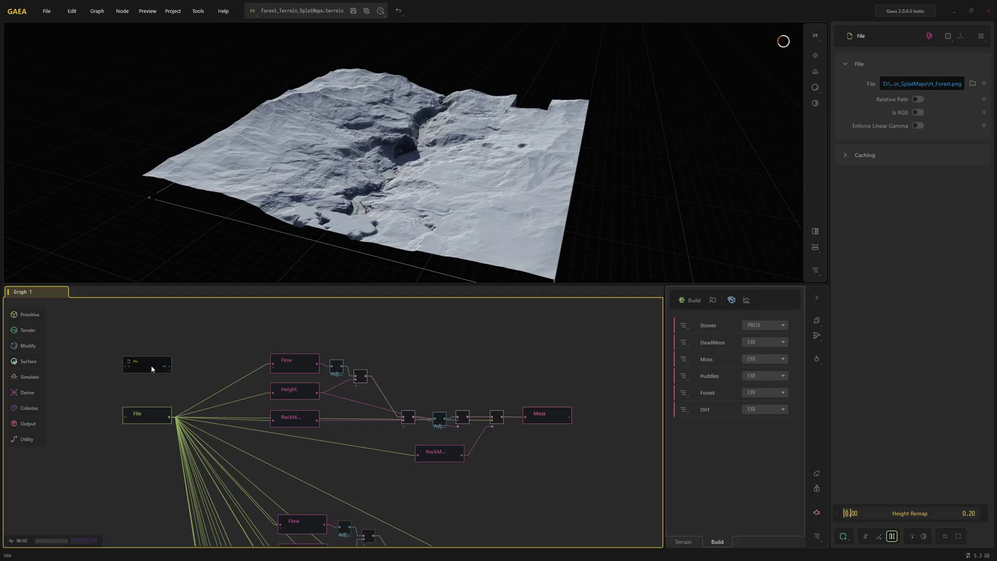
{"action": "key", "text": "Delete"}
{"action": "left_click", "coordinate": [27, 394]}
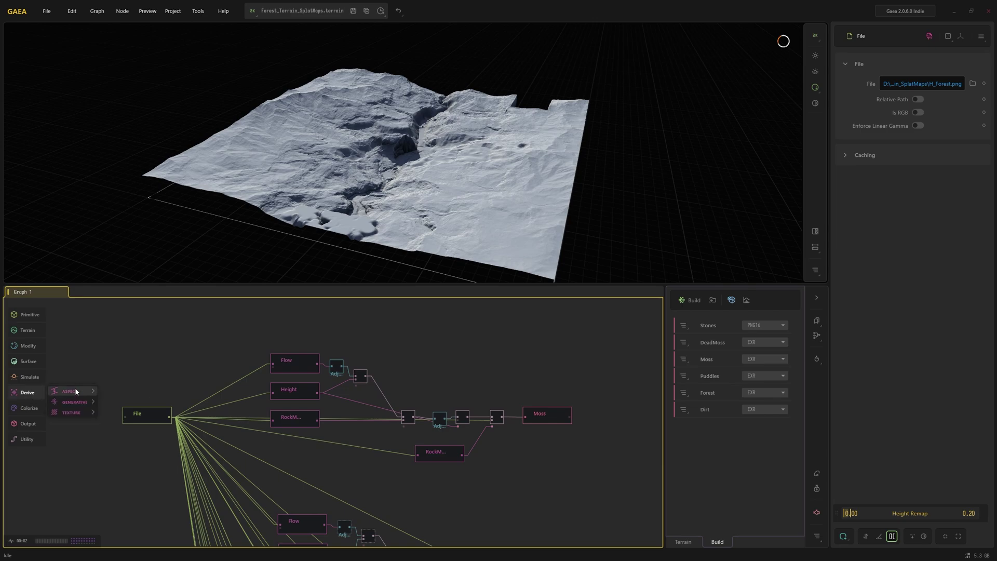
{"action": "mouse_move", "coordinate": [75, 389]}
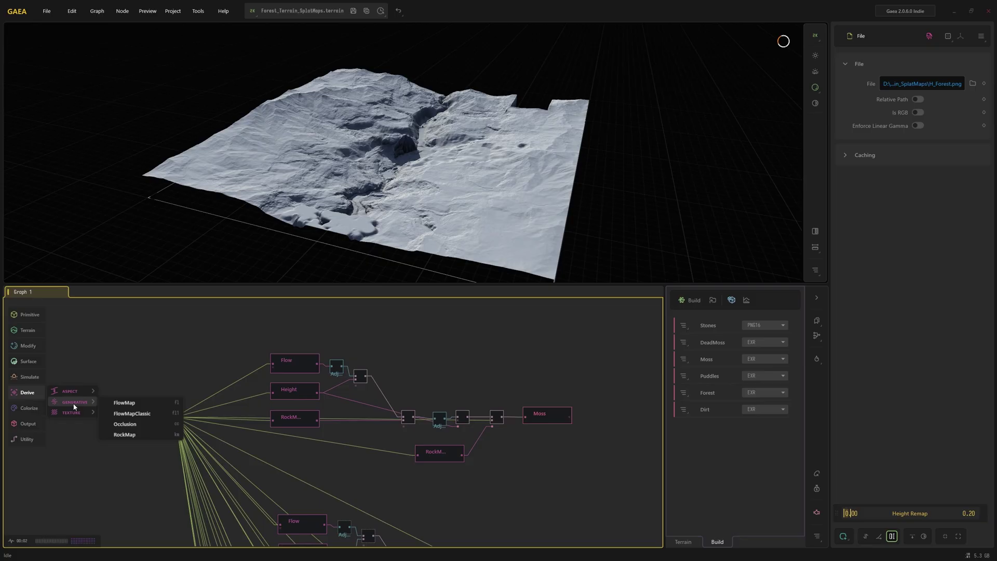
{"action": "left_click", "coordinate": [167, 367]}
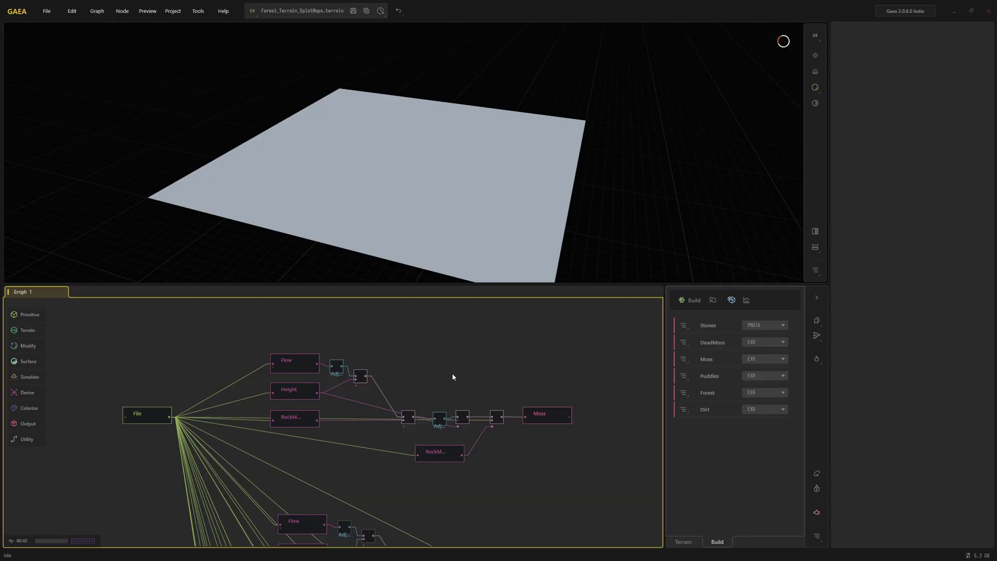
Preview the Flow and Height node outputs on the terrain.
{"action": "left_click", "coordinate": [295, 365]}
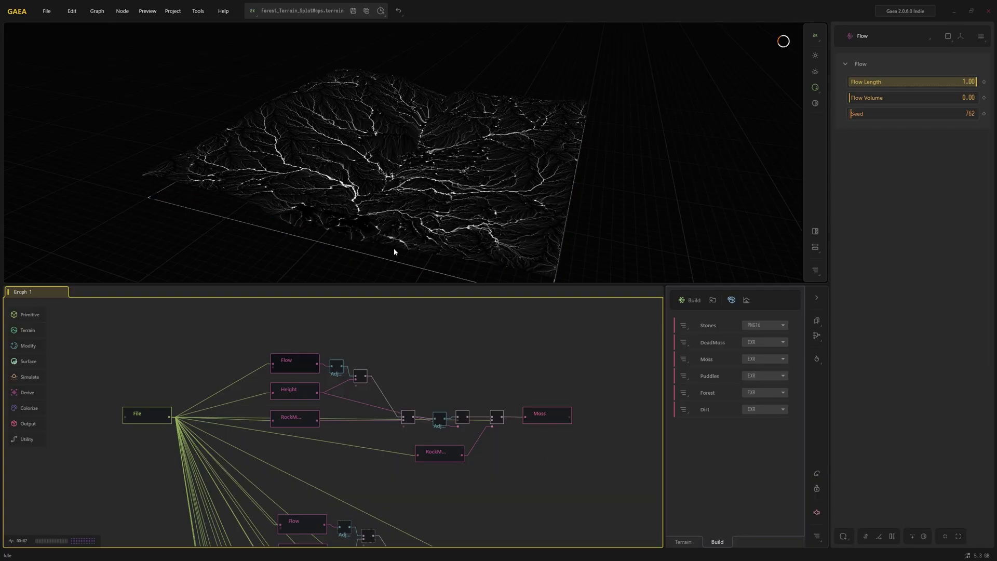
{"action": "left_click_drag", "start_coordinate": [408, 204], "coordinate": [565, 166]}
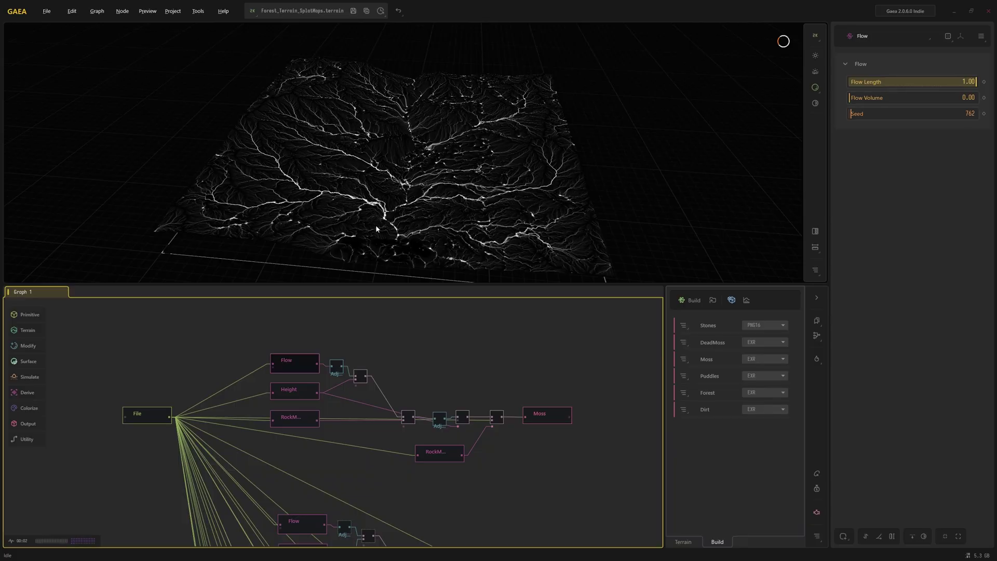
{"action": "left_click", "coordinate": [302, 393]}
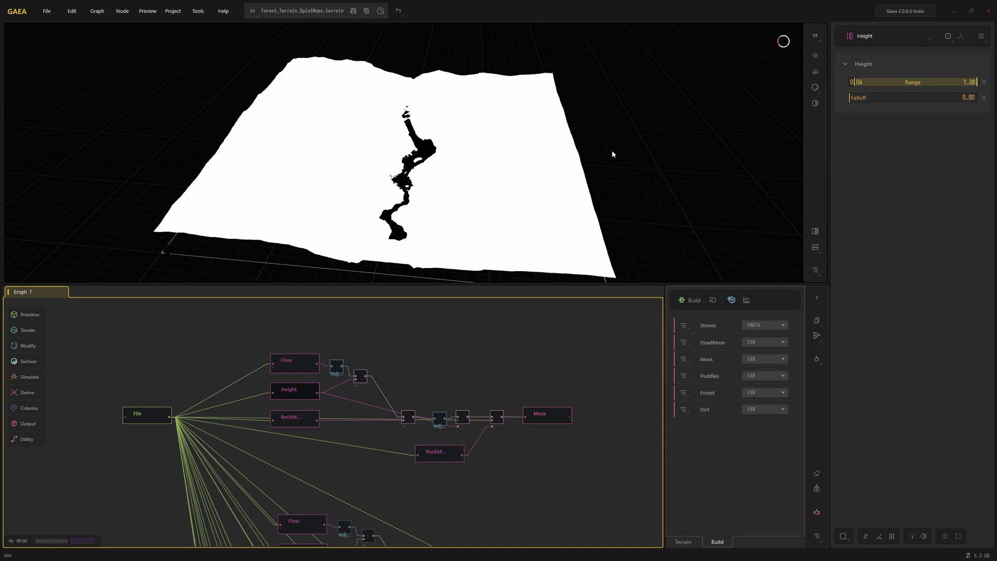
{"action": "left_click_drag", "start_coordinate": [625, 170], "coordinate": [596, 189]}
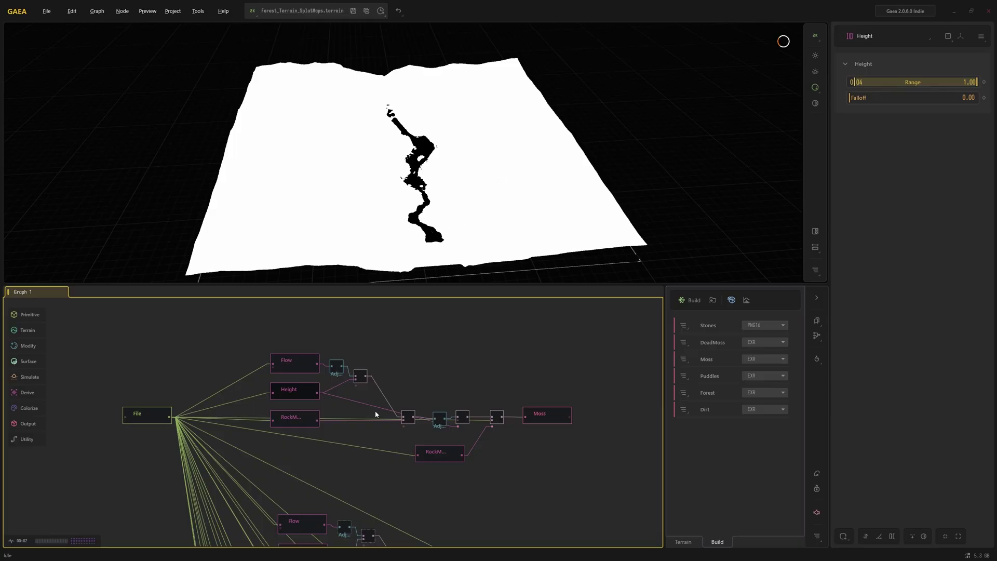
Show the RockMap node's settings (Coverage 0.52, Density -1.00) and its rock mask preview.
{"action": "left_click", "coordinate": [301, 421]}
{"action": "scroll", "coordinate": [302, 420], "scroll_direction": "up", "scroll_amount": 3}
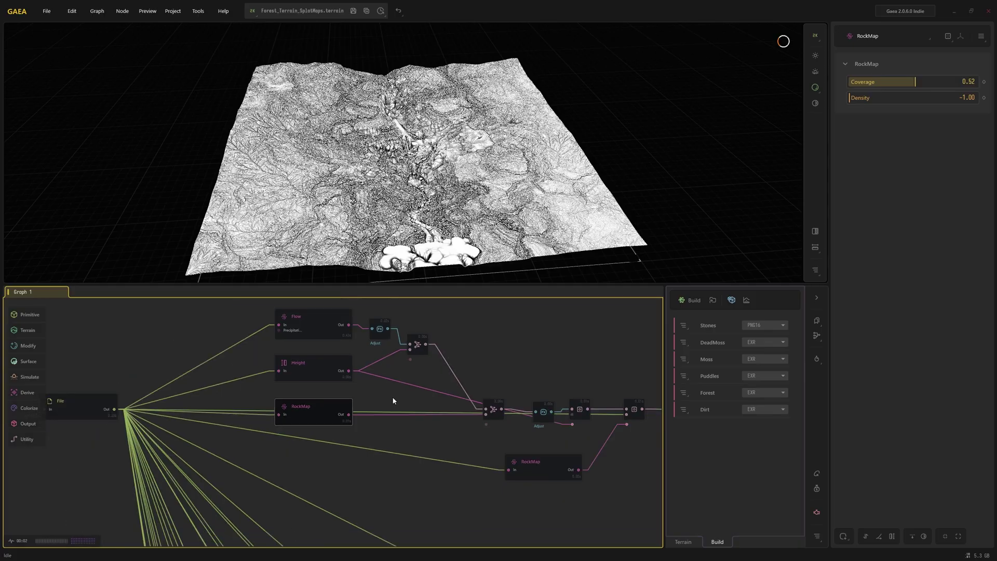
{"action": "scroll", "coordinate": [393, 400], "scroll_direction": "down", "scroll_amount": 3}
{"action": "scroll", "coordinate": [391, 404], "scroll_direction": "up", "scroll_amount": 1}
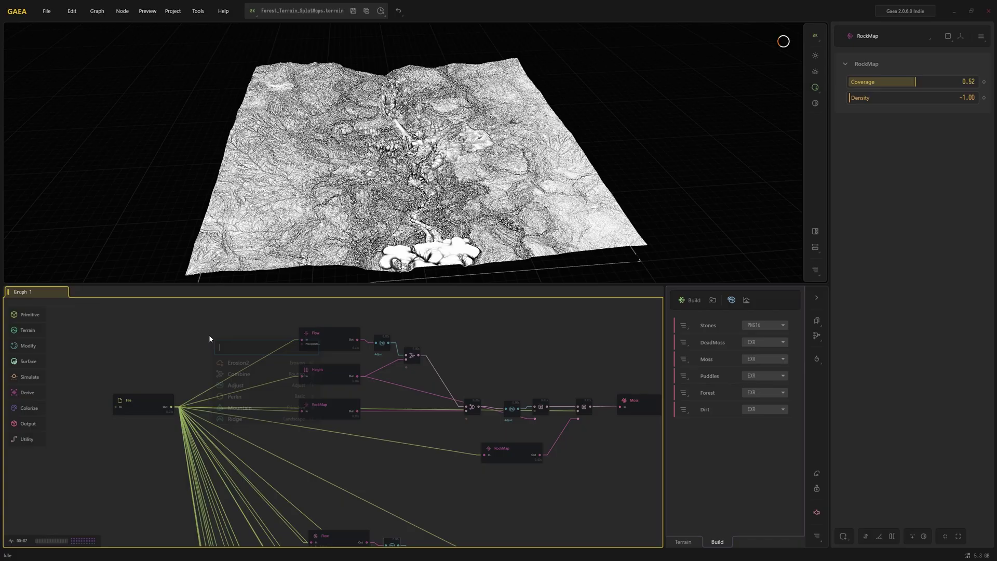
{"action": "key", "text": "Tab"}
{"action": "type", "text": "flo"}
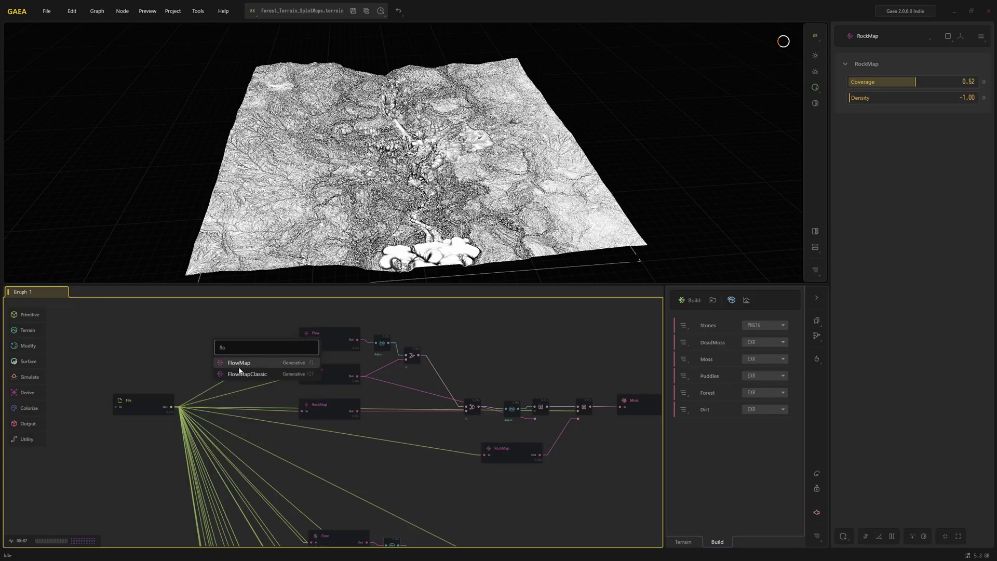
{"action": "left_click", "coordinate": [153, 350]}
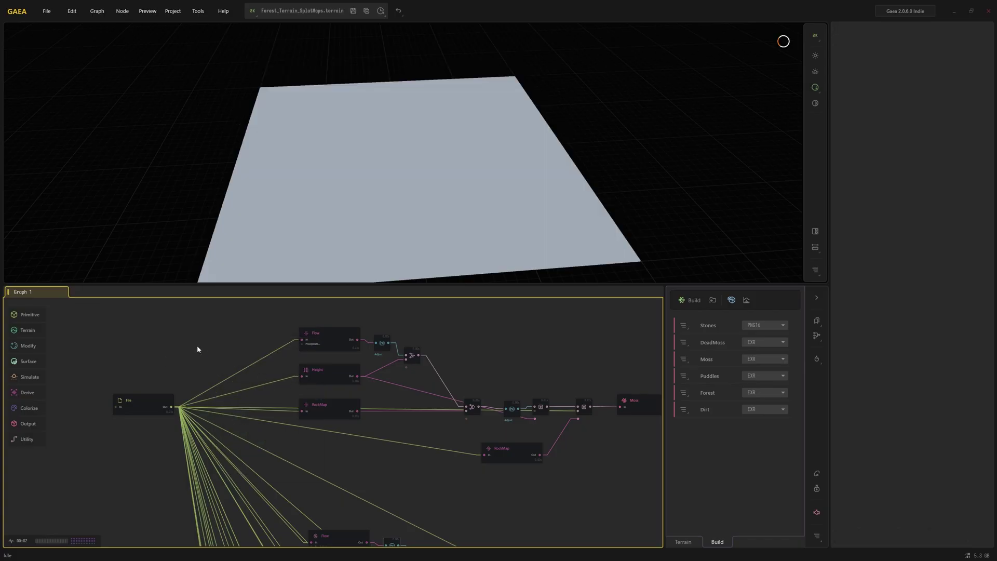
{"action": "key", "text": "Tab"}
{"action": "type", "text": "he"}
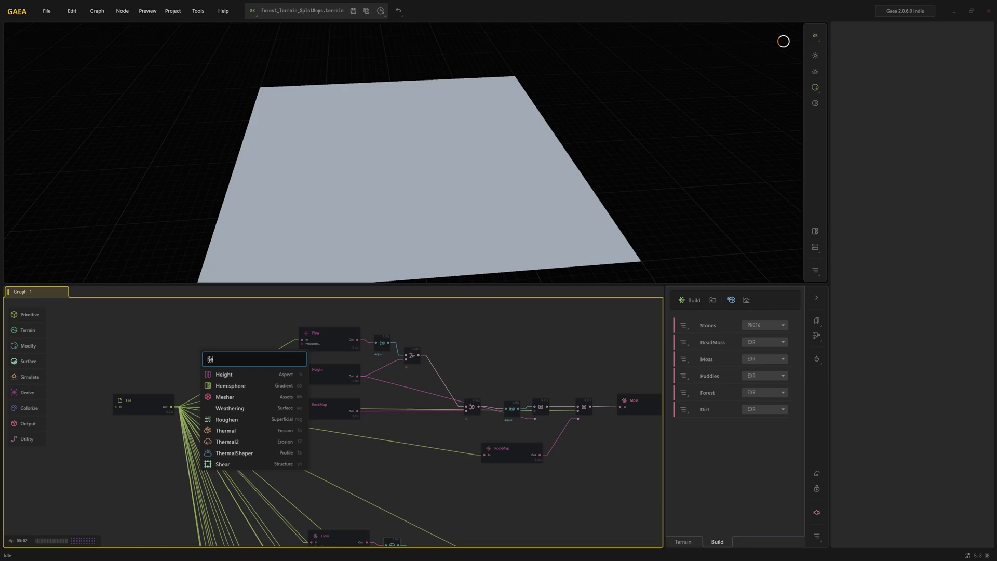
{"action": "type", "text": "ight"}
{"action": "key", "text": "Escape"}
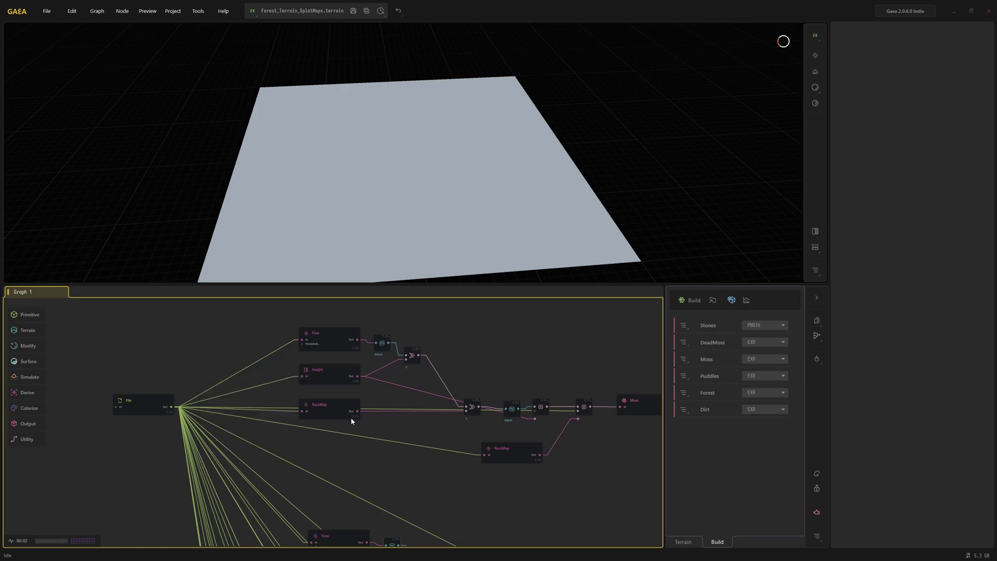
{"action": "scroll", "coordinate": [352, 389], "scroll_direction": "up", "scroll_amount": 2}
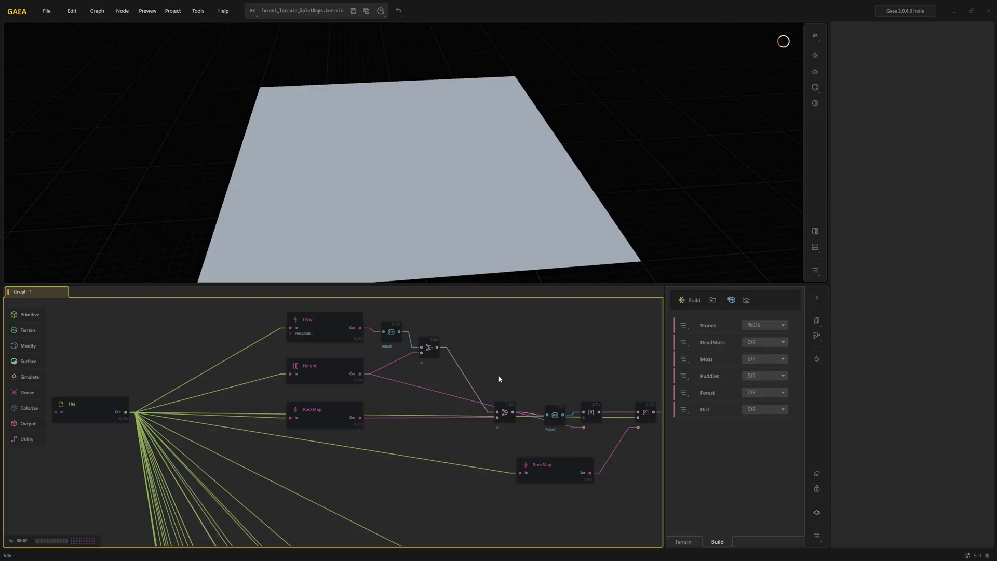
Select the Flow chain's Adjust node, leaving Equalize and Invert on (Multiply 2.52, Shaper -0.27).
{"action": "left_click", "coordinate": [392, 338]}
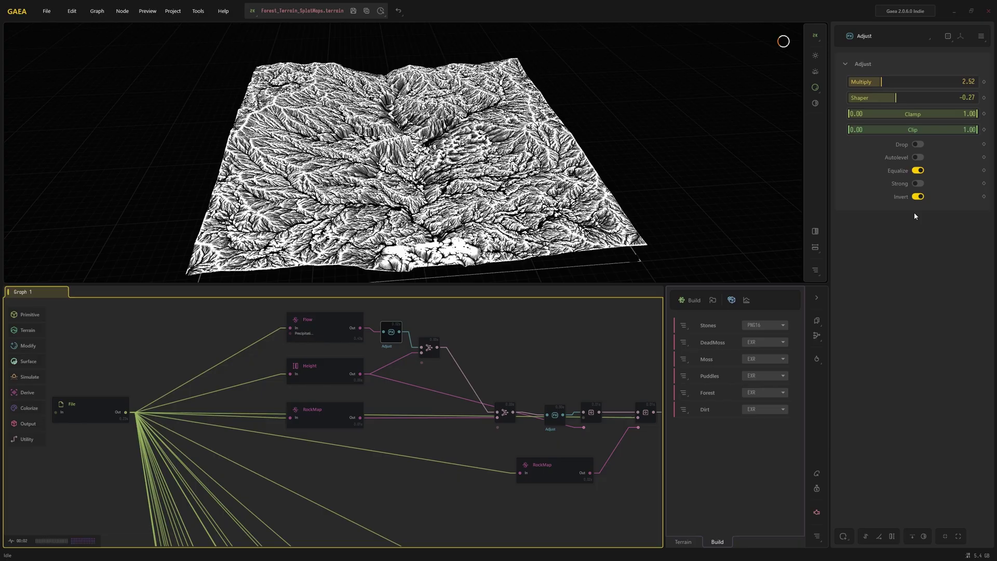
{"action": "left_click", "coordinate": [917, 171]}
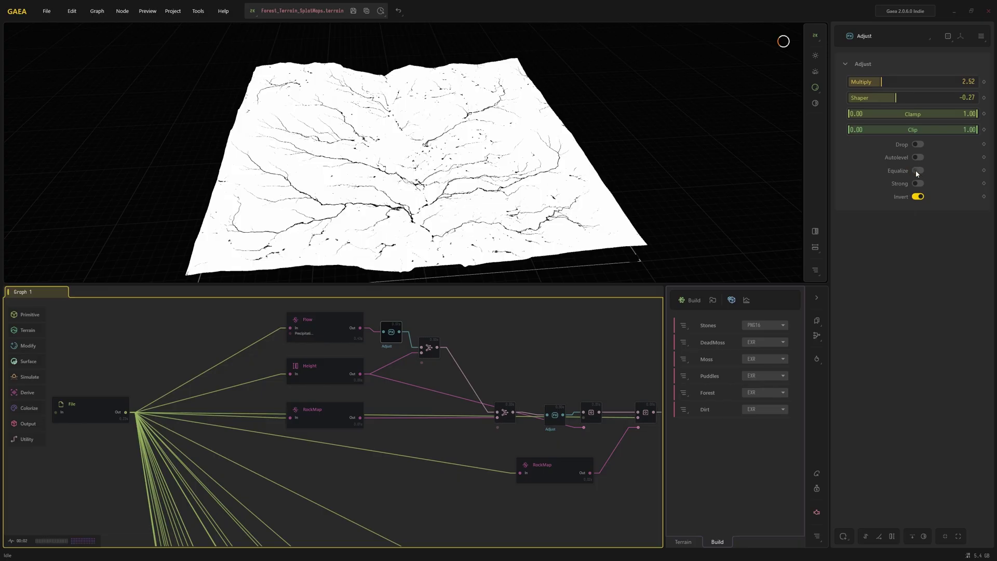
{"action": "left_click", "coordinate": [917, 171]}
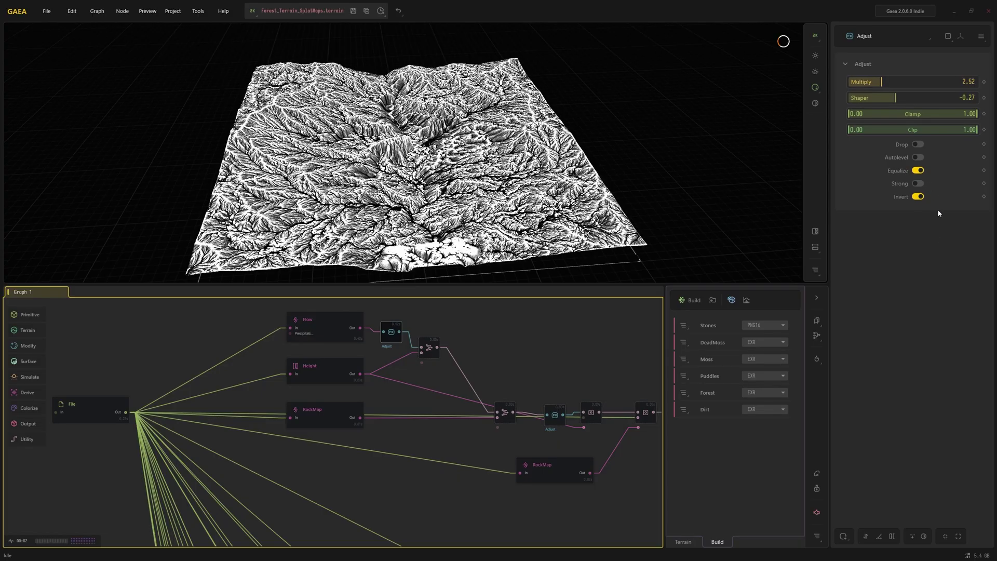
{"action": "left_click", "coordinate": [918, 197]}
{"action": "middle_click_drag", "start_coordinate": [503, 347], "coordinate": [511, 391]}
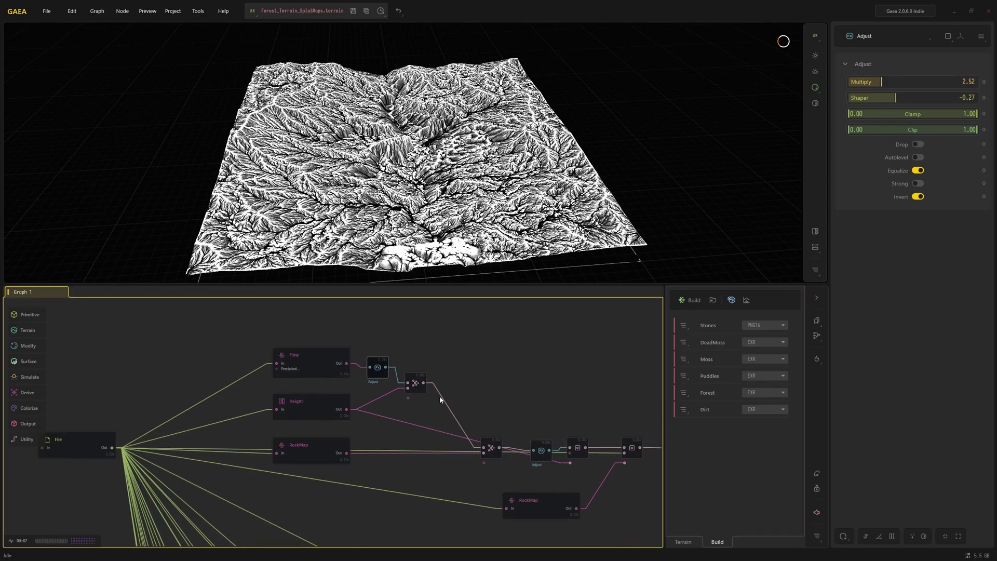
Add a new Combine node via node search, then delete it again.
{"action": "left_click", "coordinate": [420, 387]}
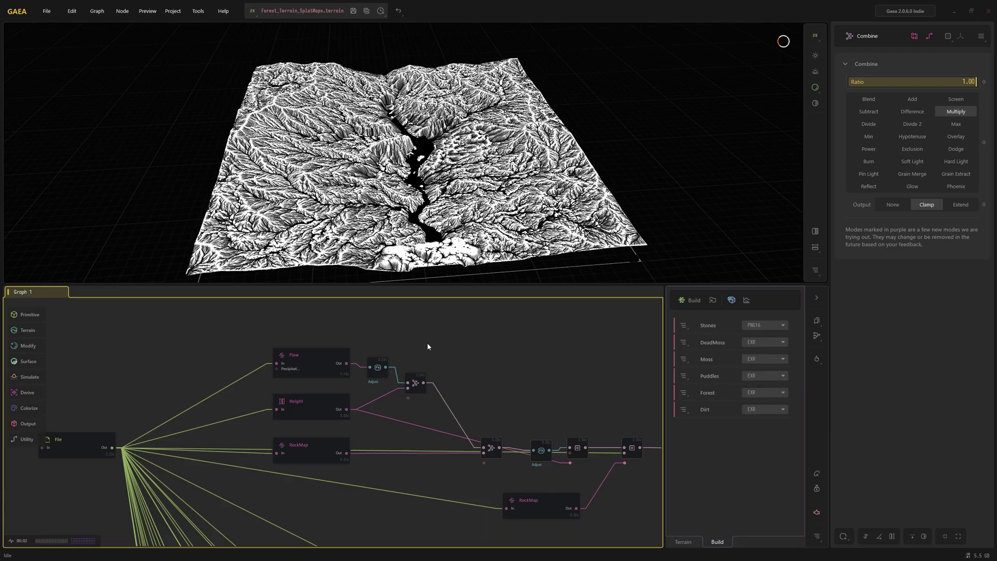
{"action": "key", "text": "Tab"}
{"action": "type", "text": "comb"}
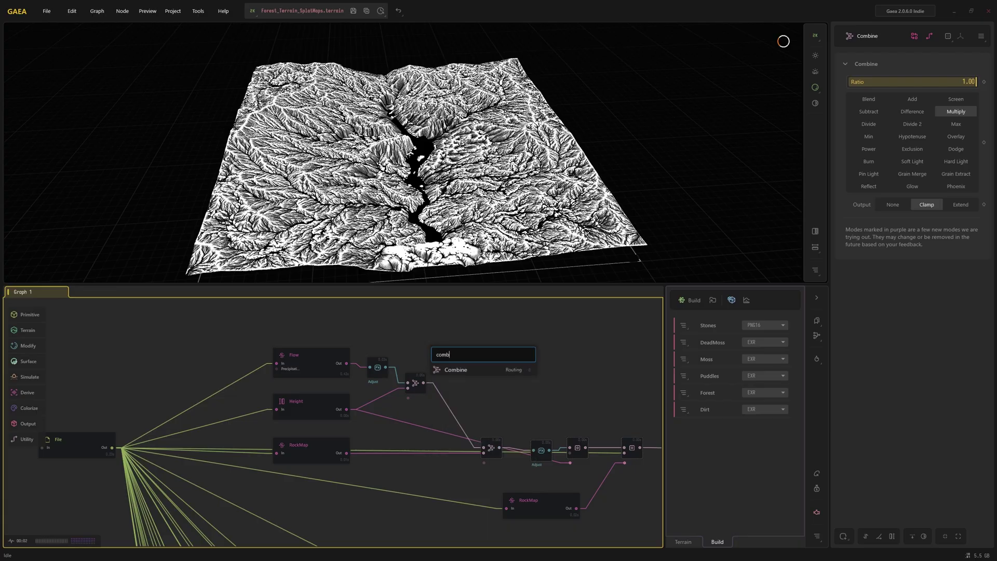
{"action": "left_click", "coordinate": [450, 373]}
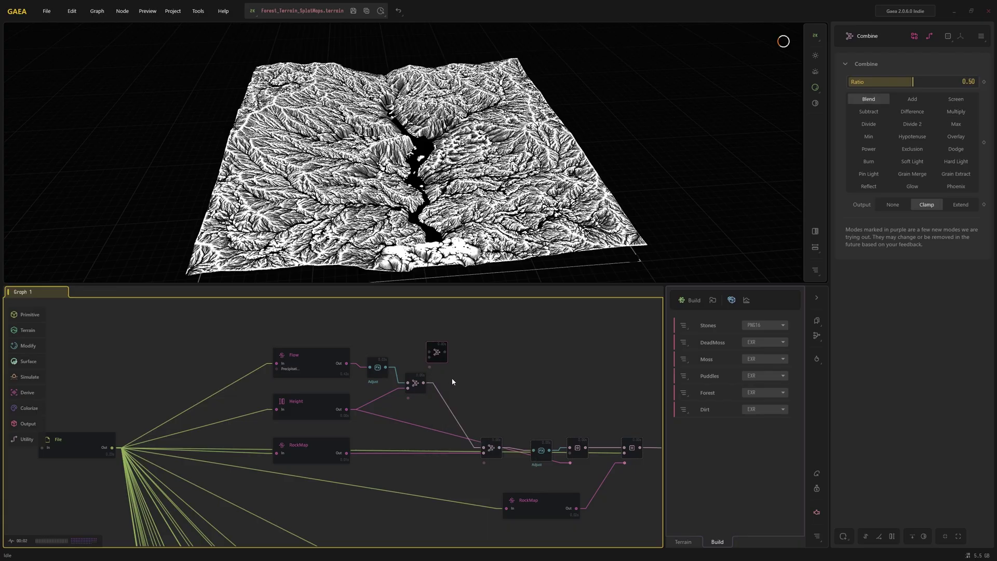
{"action": "key", "text": "Delete"}
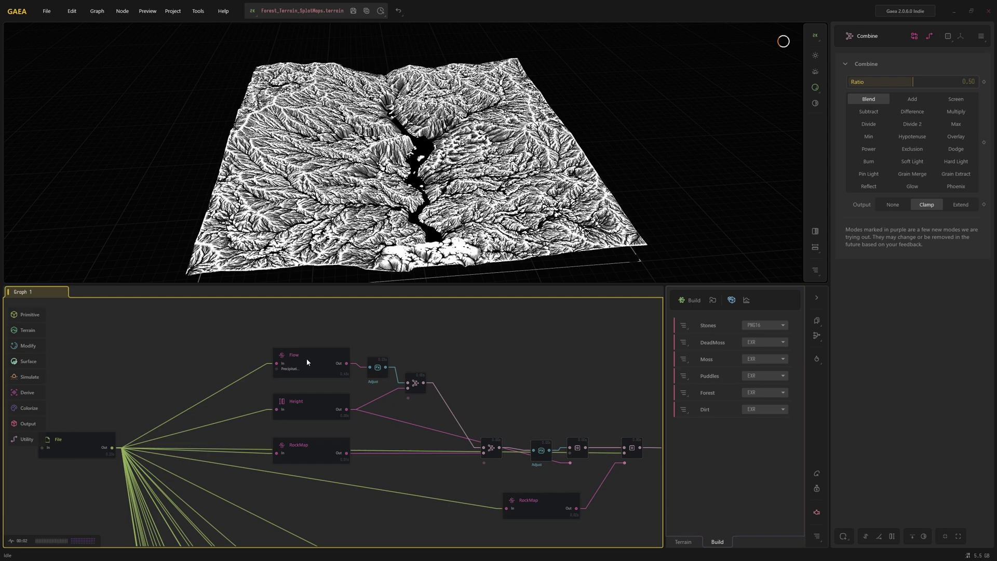
Preview the downstream Combine node's output (Multiply, Ratio 1.00, Clamp) on the terrain.
{"action": "left_click", "coordinate": [417, 390]}
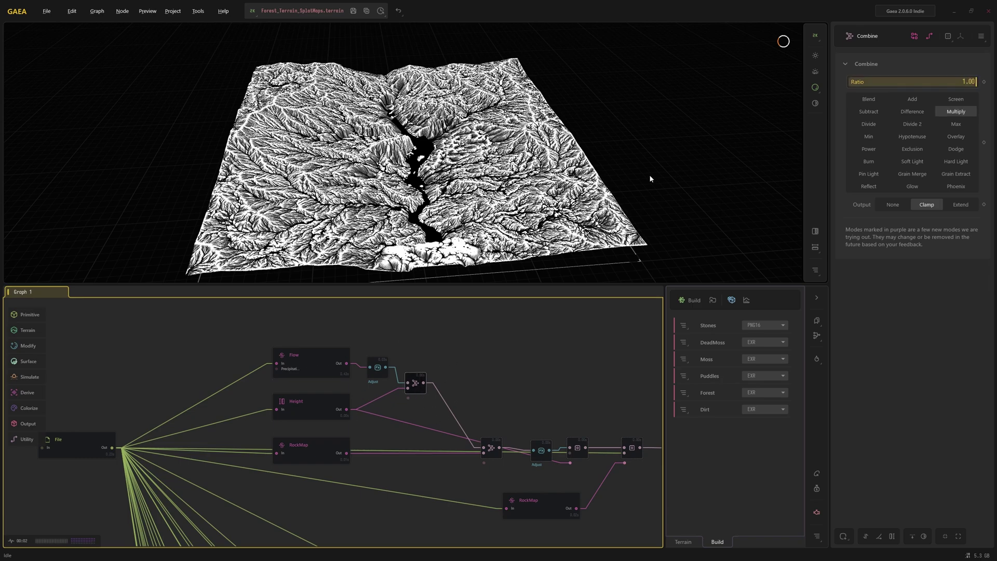
{"action": "left_click_drag", "start_coordinate": [649, 178], "coordinate": [487, 224]}
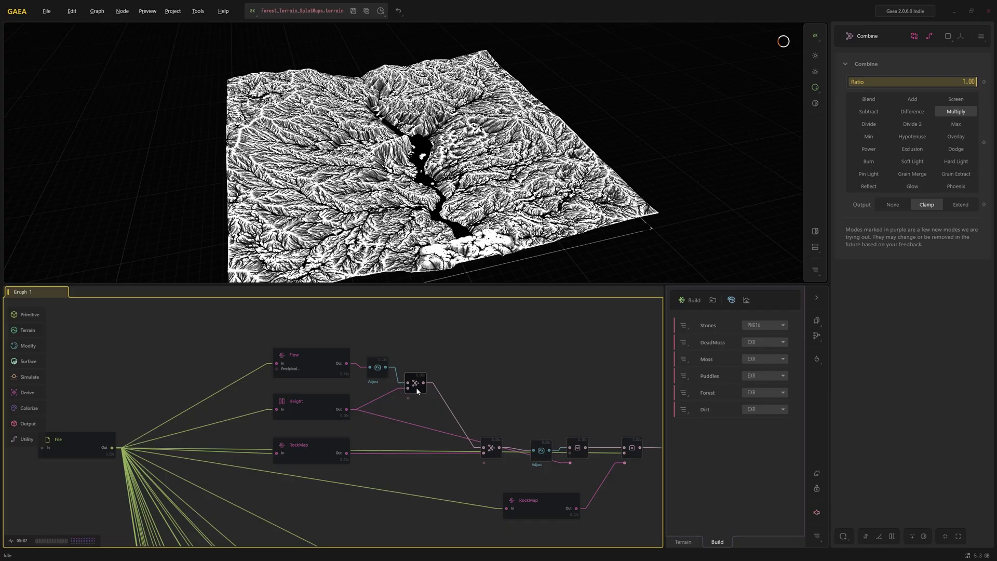
{"action": "left_click_drag", "start_coordinate": [417, 390], "coordinate": [418, 391]}
Preview the downstream Combine output, keeping the preview resolution at 2048.
{"action": "left_click", "coordinate": [493, 453]}
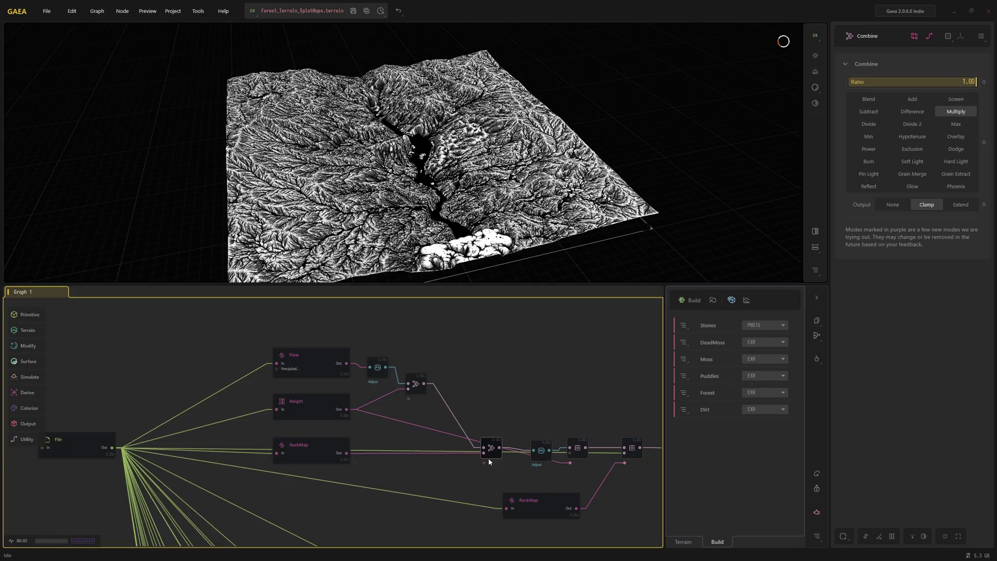
{"action": "left_click_drag", "start_coordinate": [548, 201], "coordinate": [608, 175]}
{"action": "scroll", "coordinate": [474, 227], "scroll_direction": "up", "scroll_amount": 3}
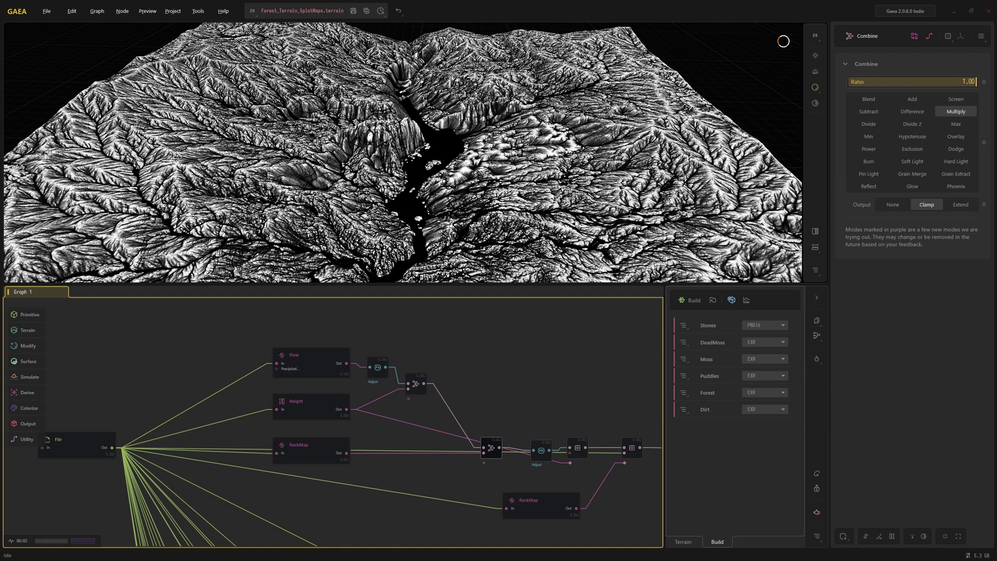
{"action": "left_click", "coordinate": [815, 38]}
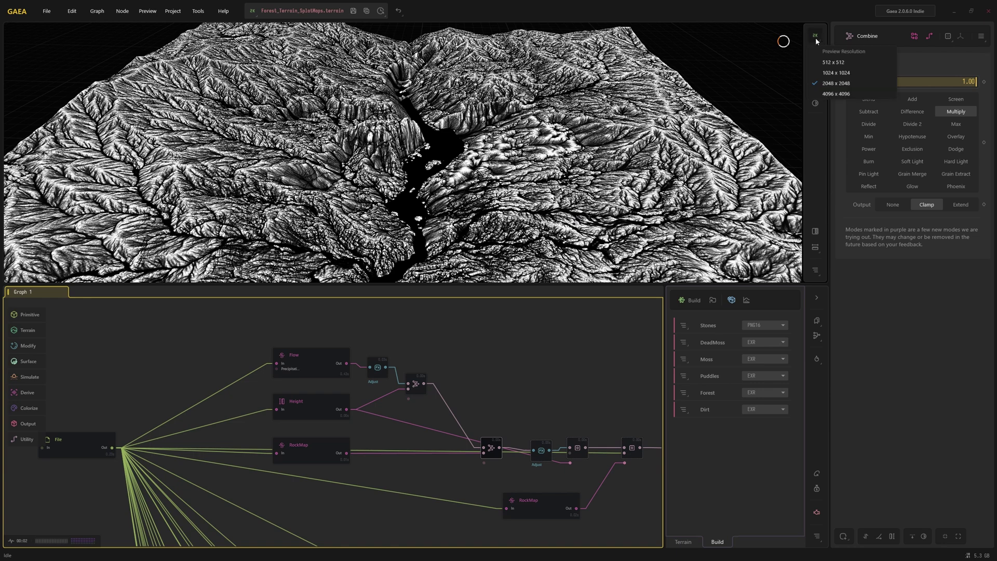
{"action": "left_click", "coordinate": [717, 7]}
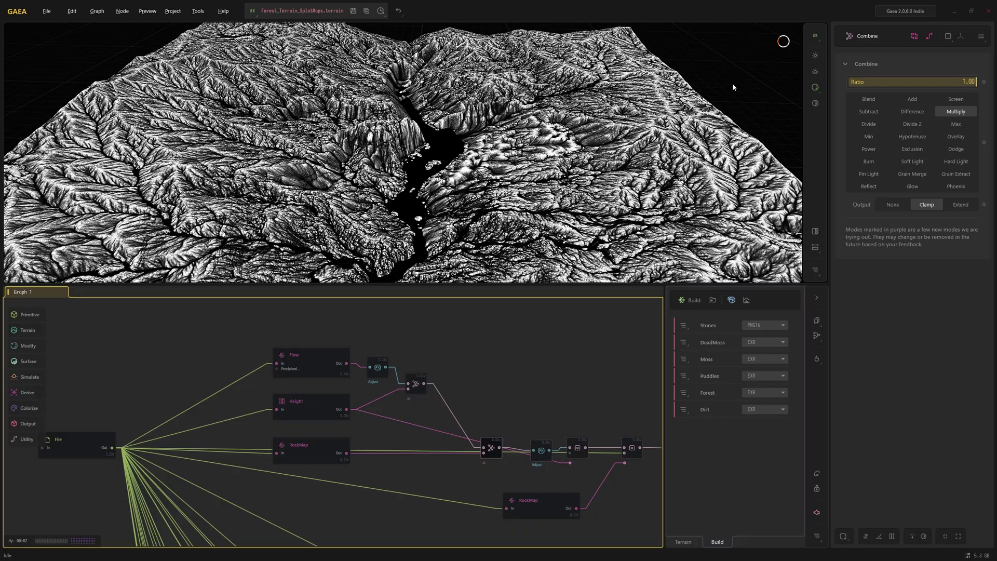
{"action": "scroll", "coordinate": [733, 87], "scroll_direction": "down", "scroll_amount": 5}
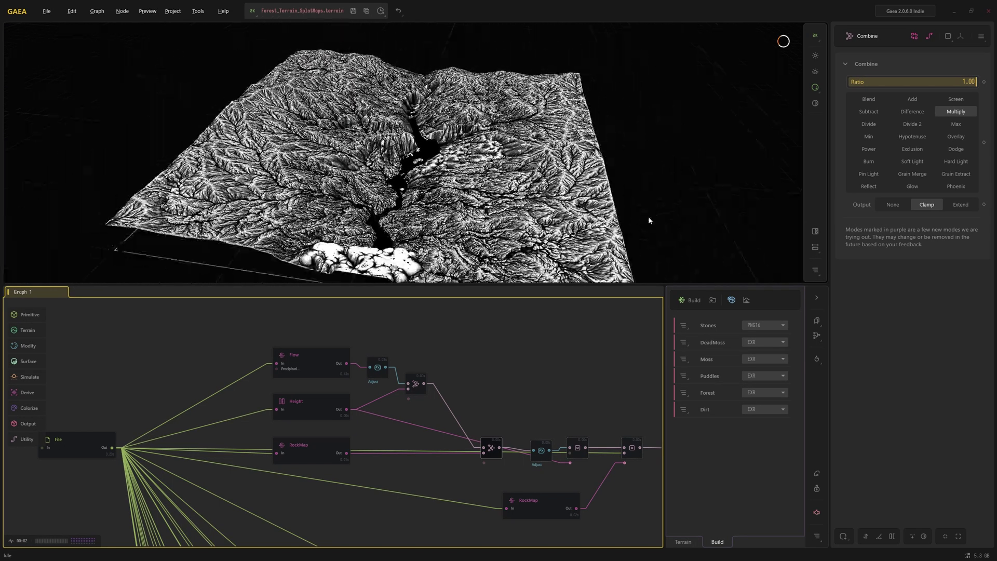
{"action": "left_click_drag", "start_coordinate": [648, 220], "coordinate": [691, 206]}
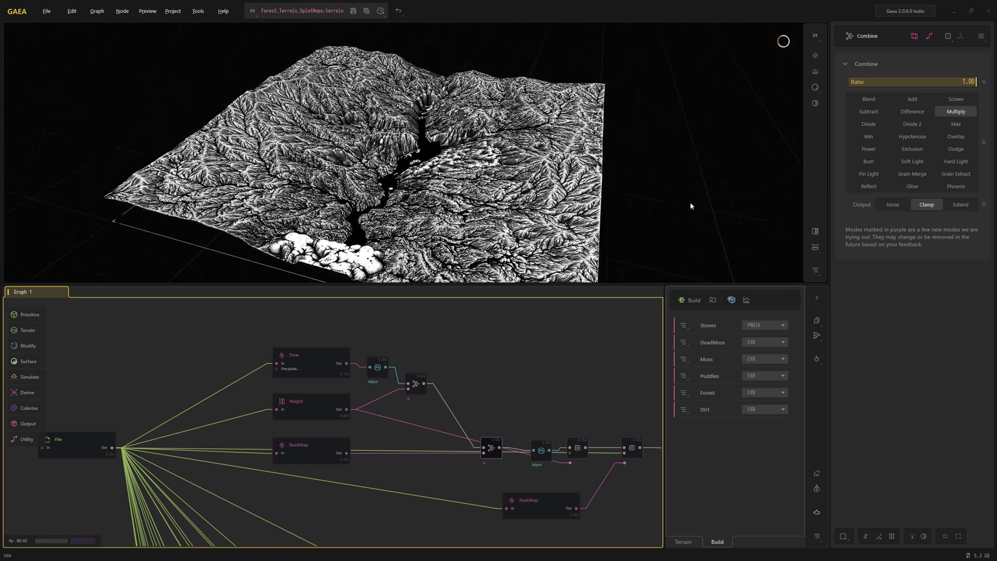
{"action": "scroll", "coordinate": [679, 223], "scroll_direction": "down", "scroll_amount": 3}
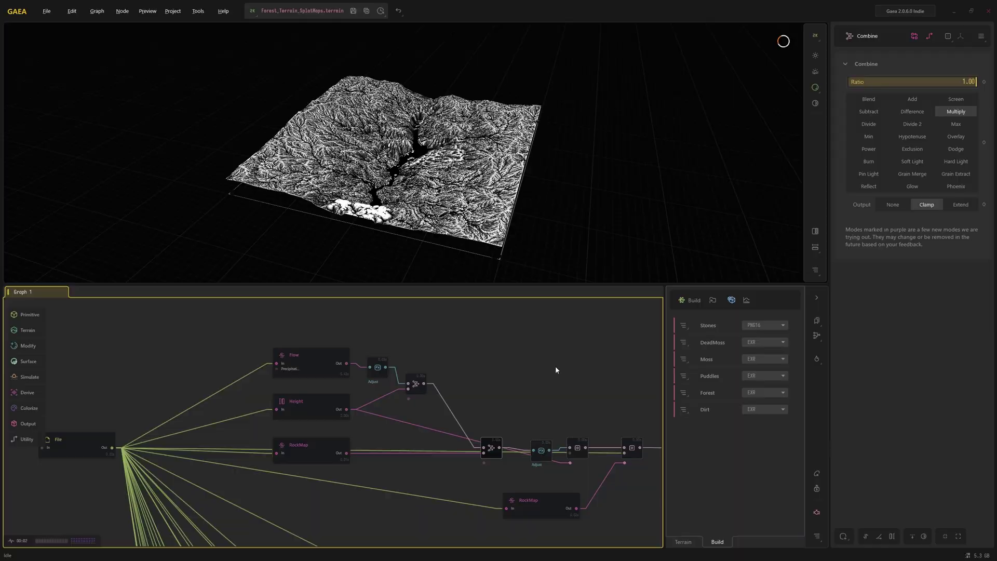
{"action": "scroll", "coordinate": [487, 393], "scroll_direction": "up", "scroll_amount": 4}
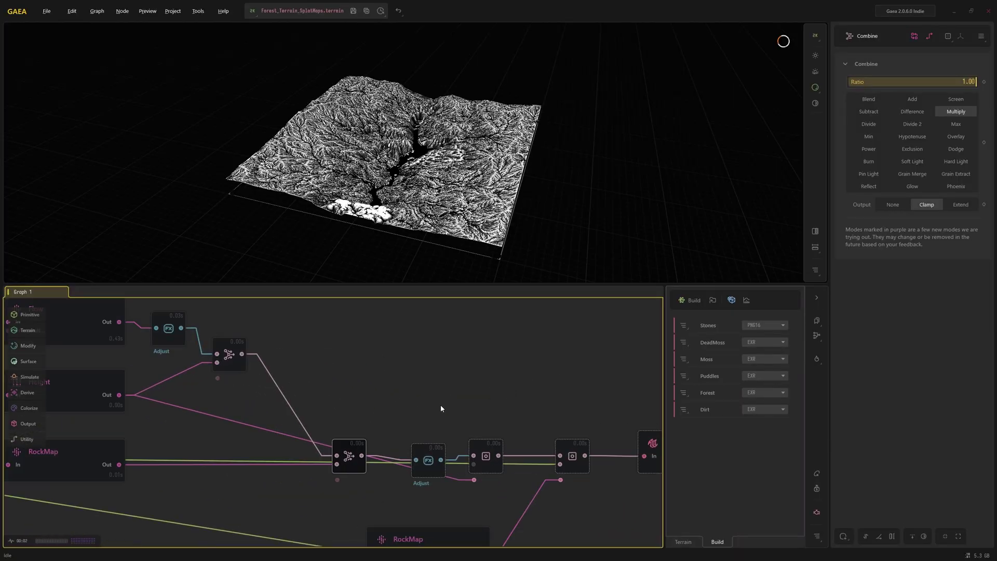
{"action": "scroll", "coordinate": [399, 406], "scroll_direction": "down", "scroll_amount": 2}
Check the Adjust node's mask settings, then preview the Moss mask on the terrain.
{"action": "left_click", "coordinate": [423, 449]}
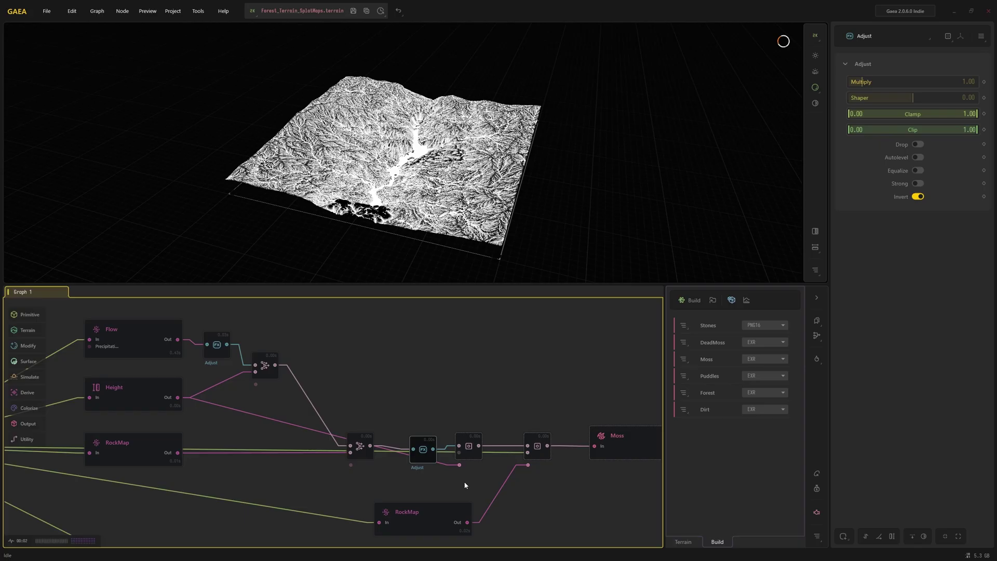
{"action": "left_click", "coordinate": [473, 456]}
{"action": "scroll", "coordinate": [536, 433], "scroll_direction": "down", "scroll_amount": 2}
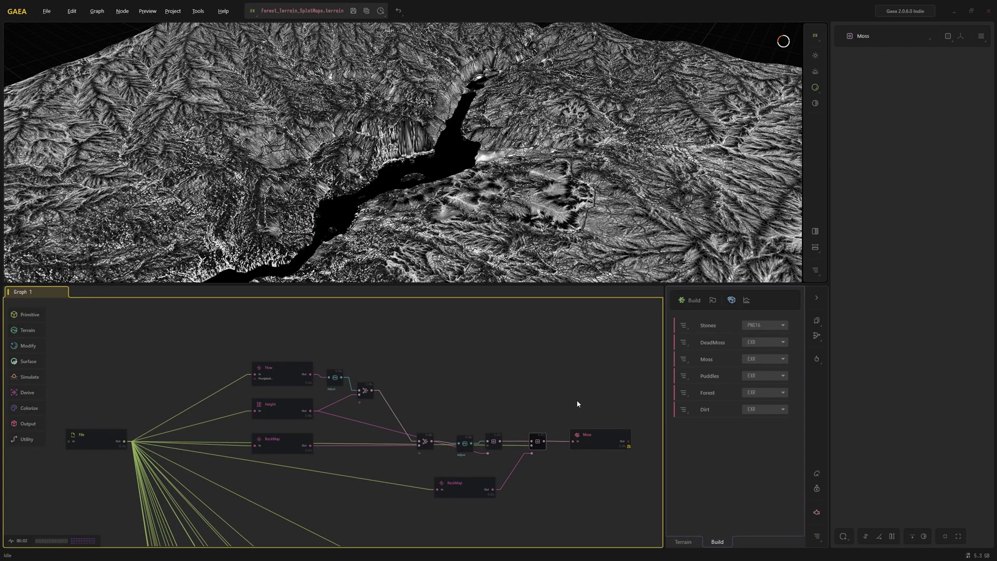
{"action": "scroll", "coordinate": [571, 397], "scroll_direction": "up", "scroll_amount": 3}
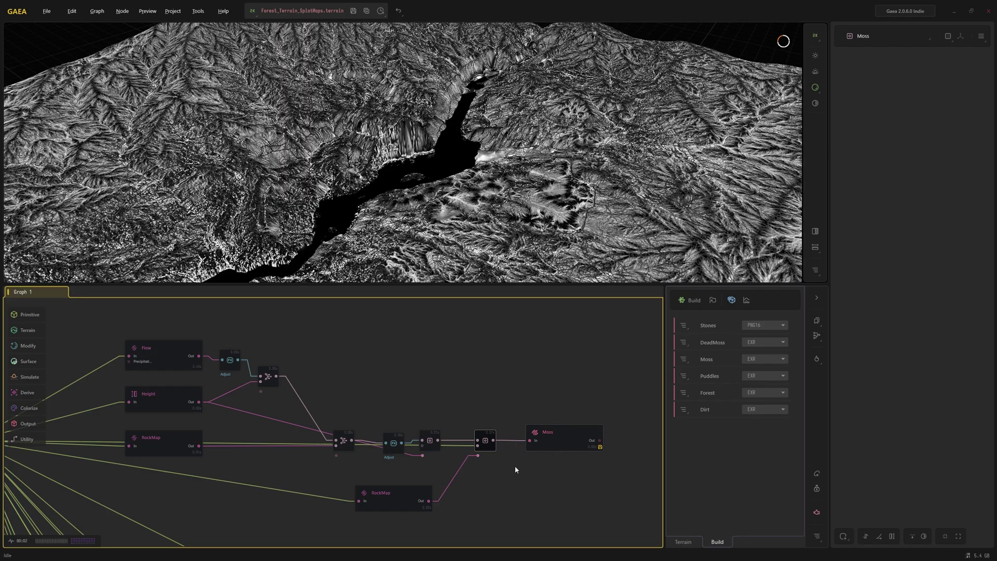
Add an Unreal output node above Moss with Map 1 set to Mask.
{"action": "key", "text": "Tab"}
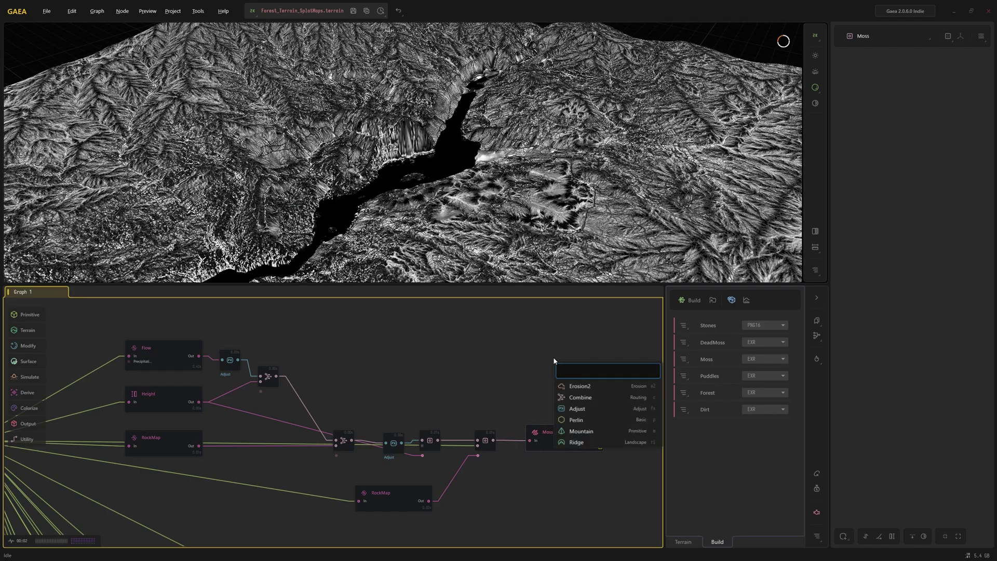
{"action": "type", "text": "unre"}
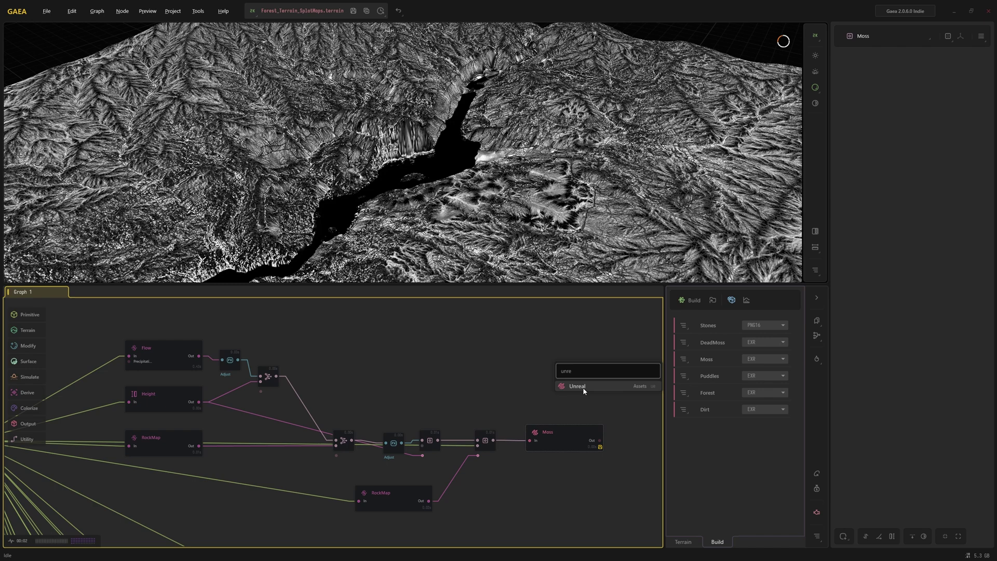
{"action": "left_click", "coordinate": [575, 385]}
{"action": "left_click_drag", "start_coordinate": [565, 383], "coordinate": [544, 388]}
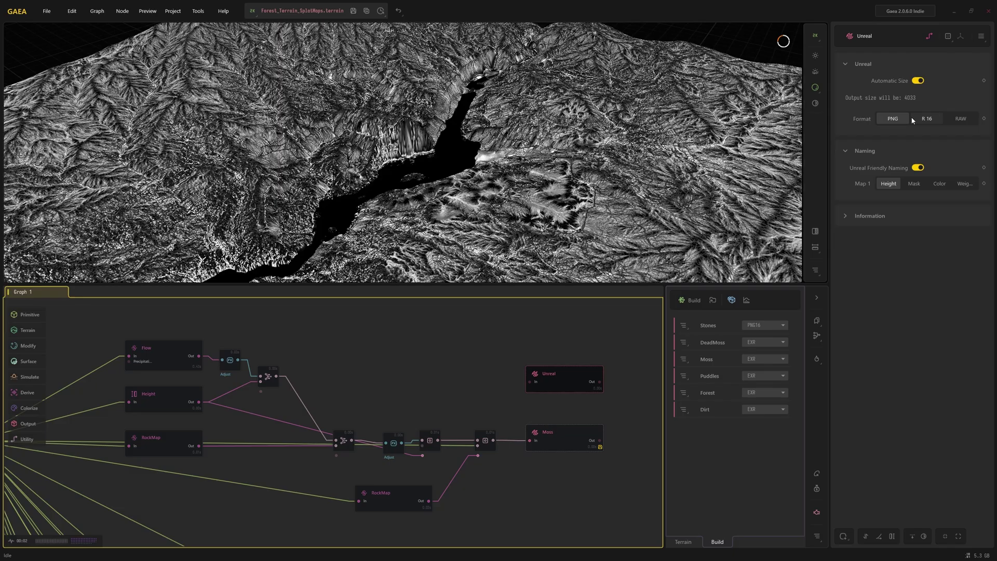
{"action": "left_click", "coordinate": [912, 184]}
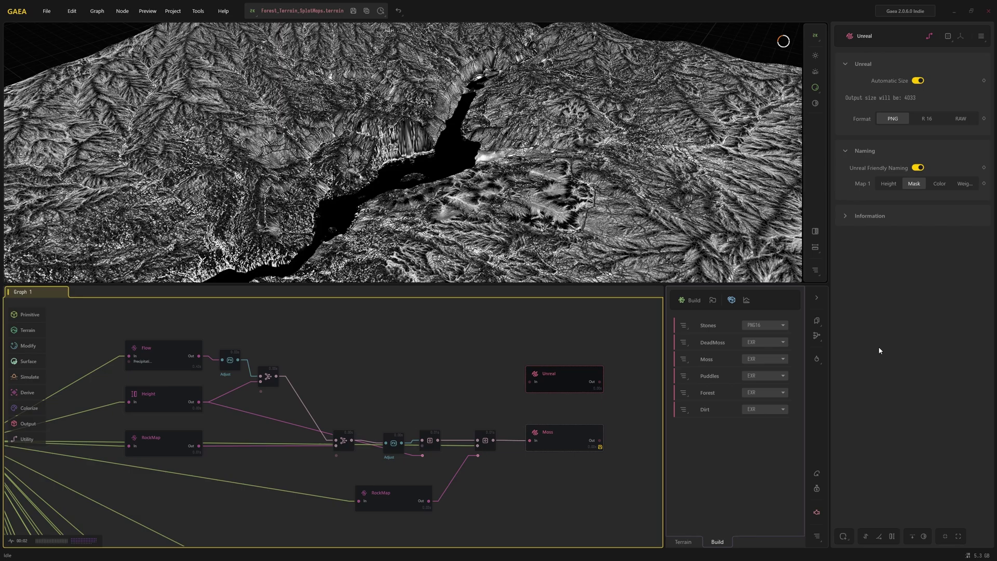
Remove the extra Unreal node and mark the Moss output for export.
{"action": "key", "text": "Delete"}
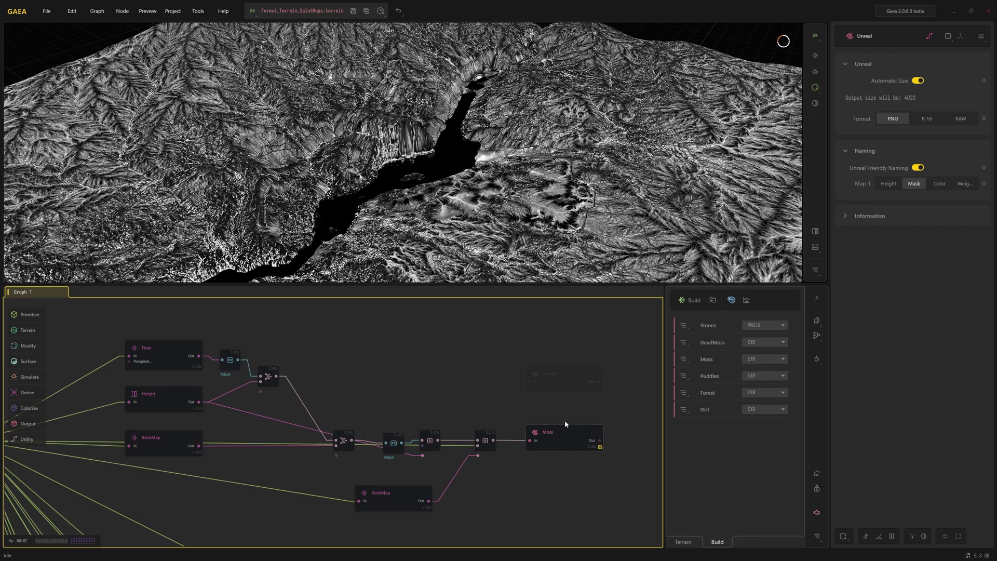
{"action": "left_click", "coordinate": [560, 438]}
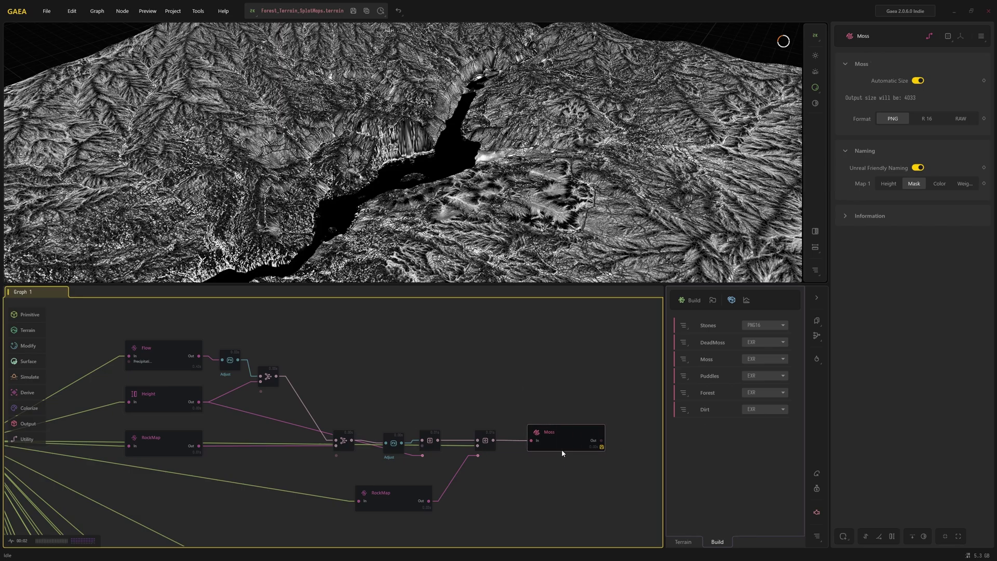
{"action": "scroll", "coordinate": [592, 450], "scroll_direction": "up", "scroll_amount": 5}
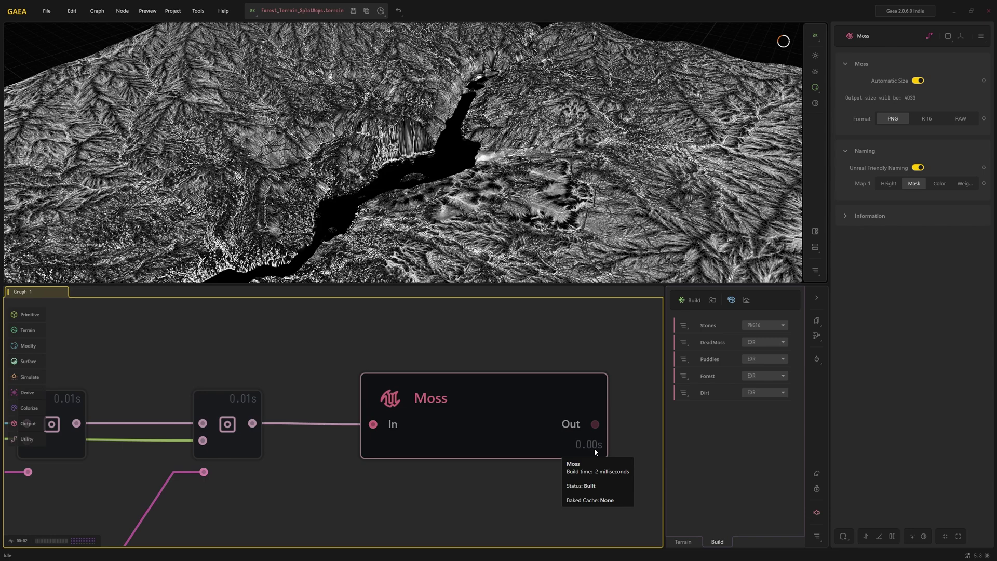
{"action": "left_click", "coordinate": [595, 446]}
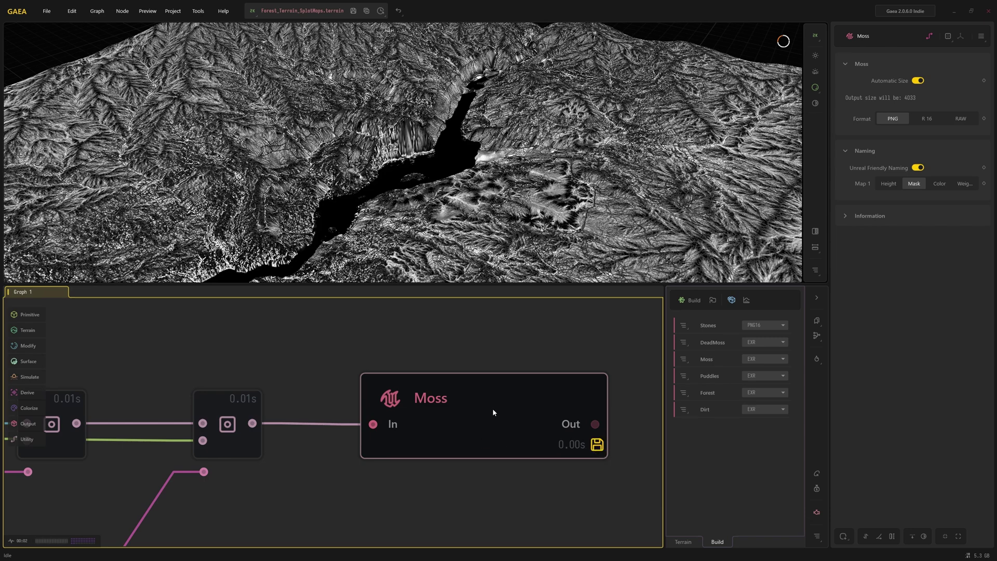
{"action": "scroll", "coordinate": [494, 410], "scroll_direction": "down", "scroll_amount": 5}
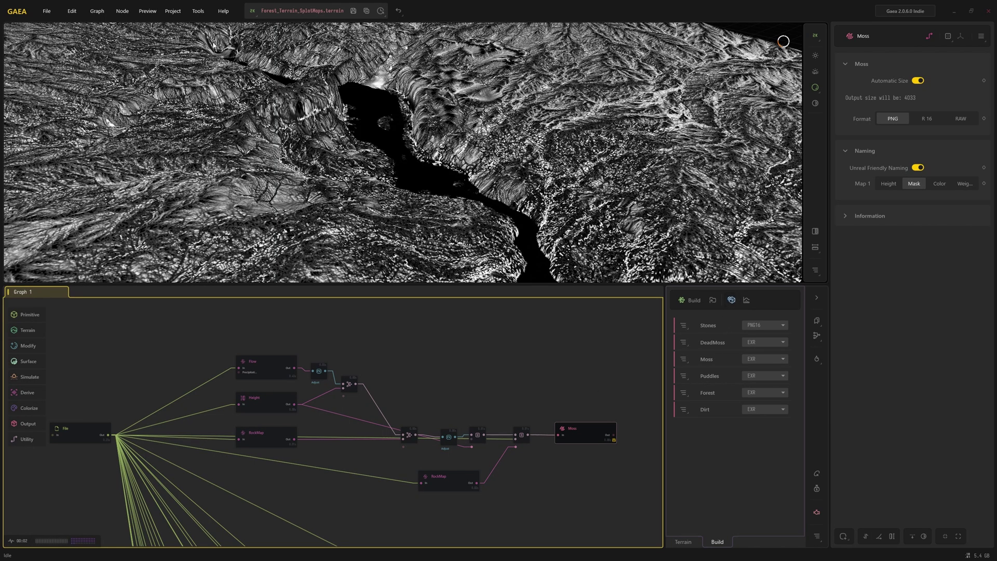
Review the 4K build resolution and export destination in Build Settings.
{"action": "left_click", "coordinate": [173, 11]}
{"action": "left_click", "coordinate": [187, 46]}
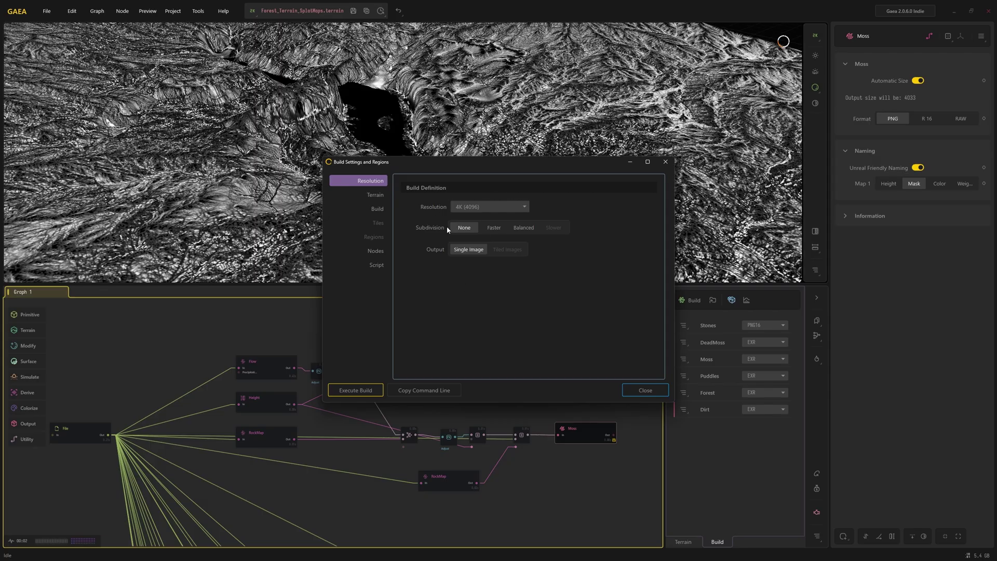
{"action": "left_click", "coordinate": [376, 207]}
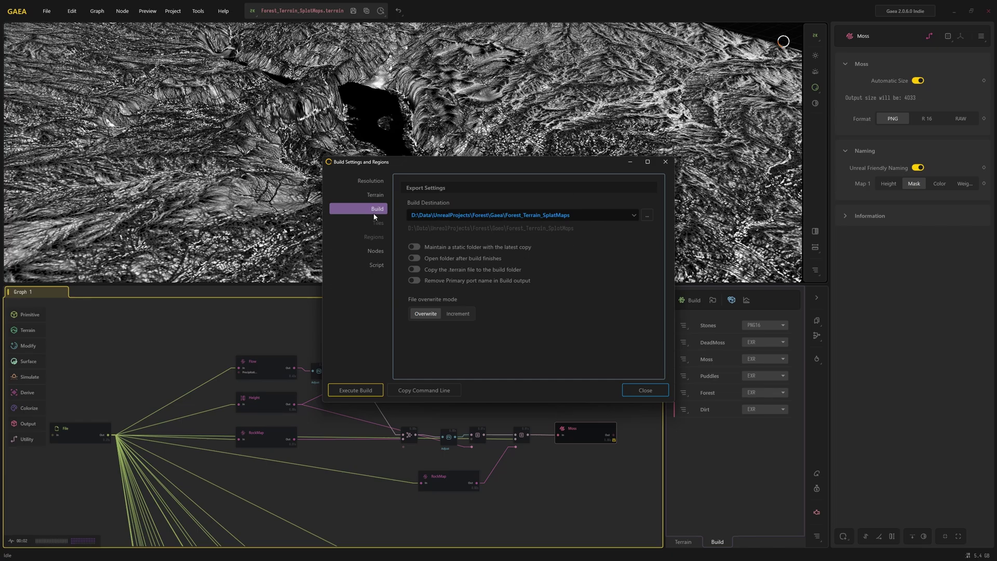
{"action": "key", "text": "Escape"}
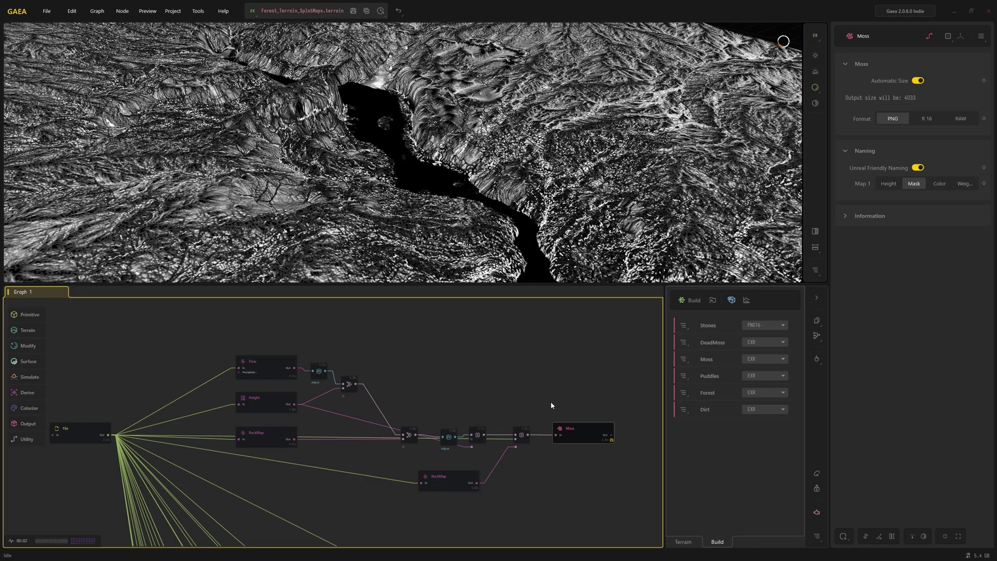
Start building and exporting the terrain splat maps.
{"action": "left_click", "coordinate": [172, 11]}
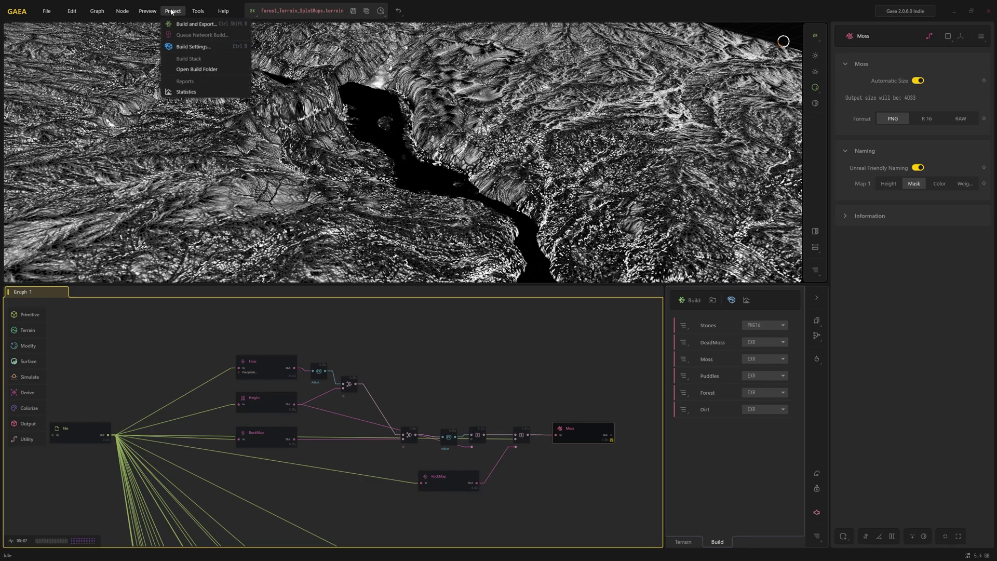
{"action": "left_click", "coordinate": [196, 24]}
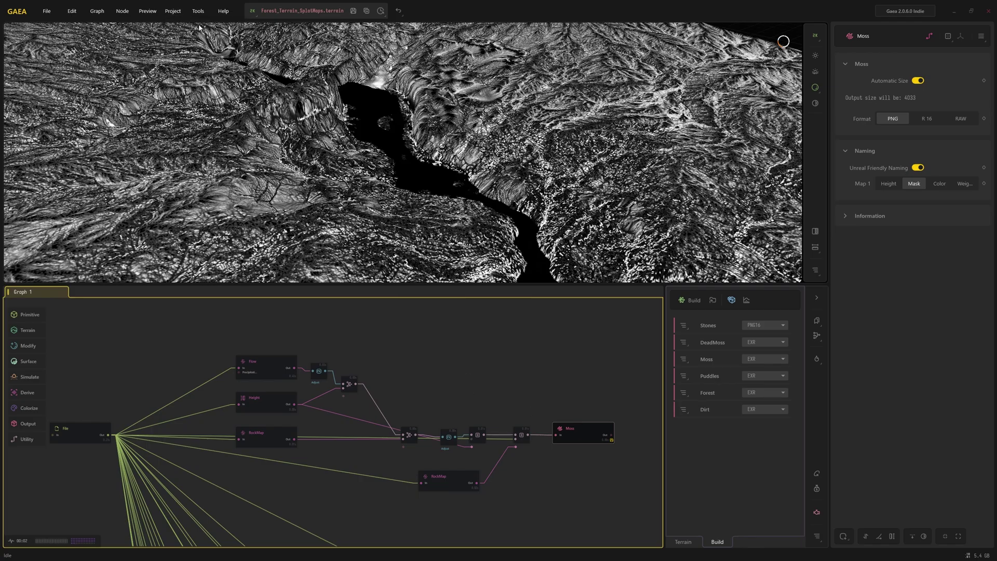
{"action": "left_click", "coordinate": [453, 274]}
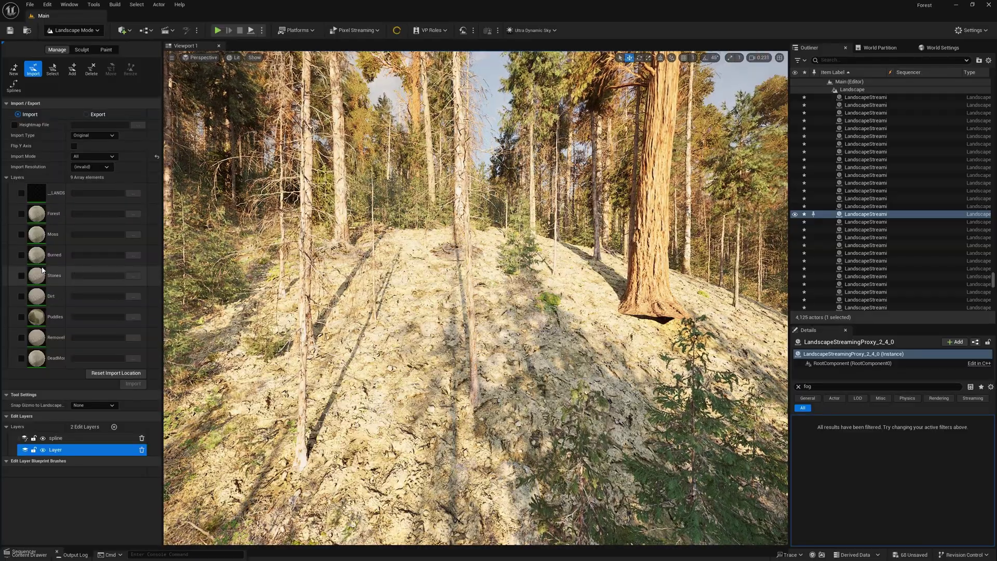
Import the Forest, Moss, Stones, Dirt and Puddles maps as landscape paint layers.
{"action": "left_click", "coordinate": [21, 214]}
{"action": "left_click", "coordinate": [21, 234]}
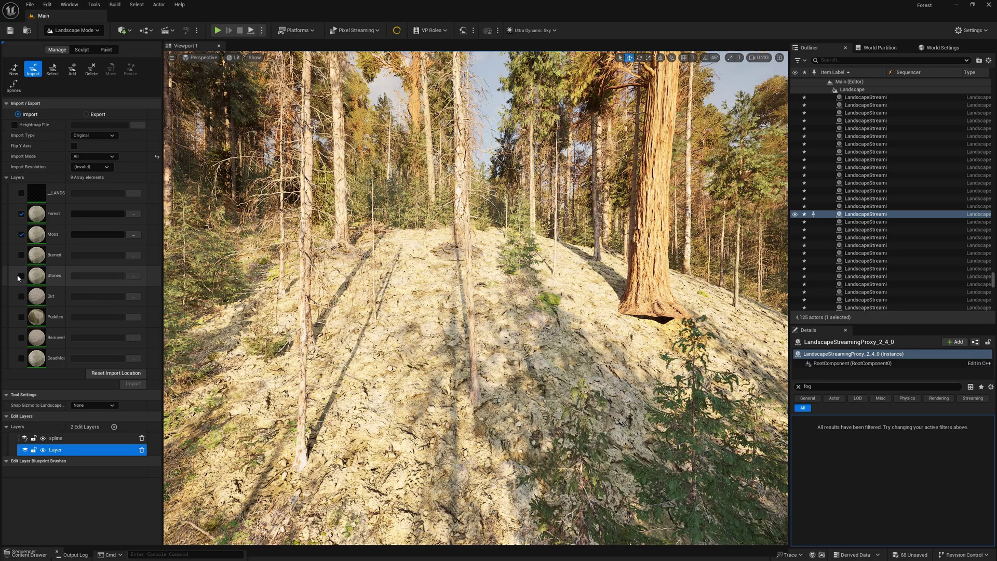
{"action": "left_click", "coordinate": [21, 275]}
{"action": "left_click", "coordinate": [21, 296]}
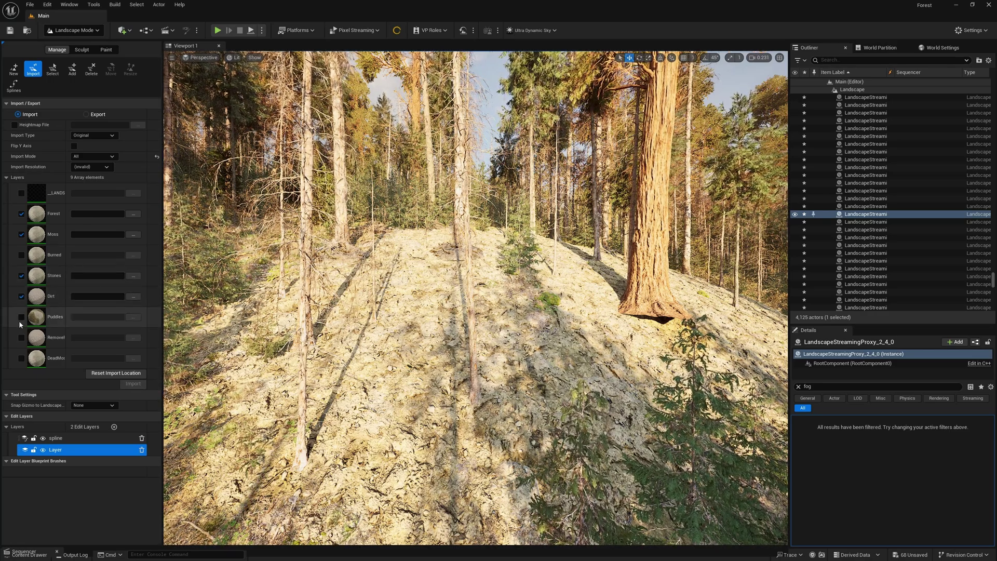
{"action": "left_click", "coordinate": [21, 317]}
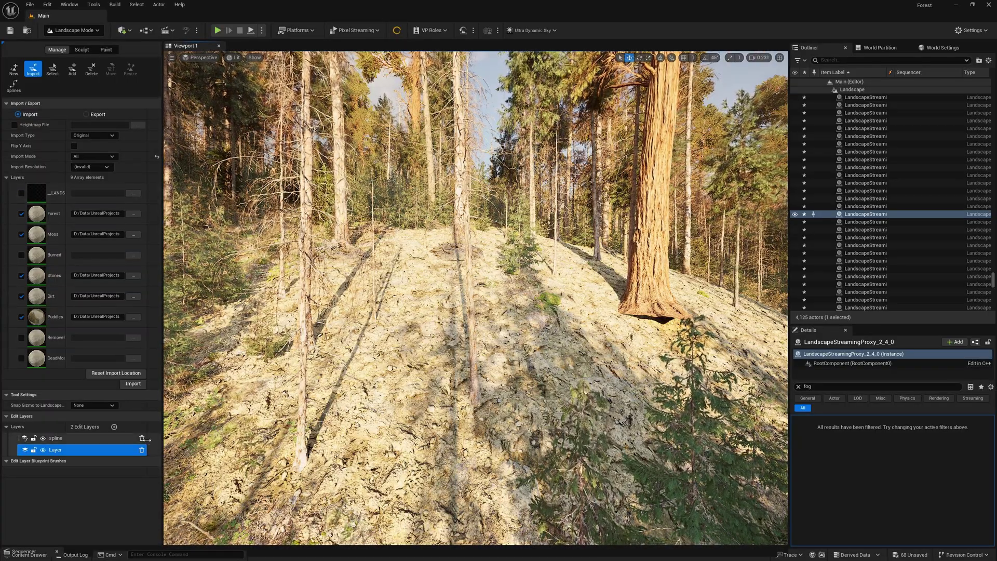
{"action": "left_click", "coordinate": [133, 383]}
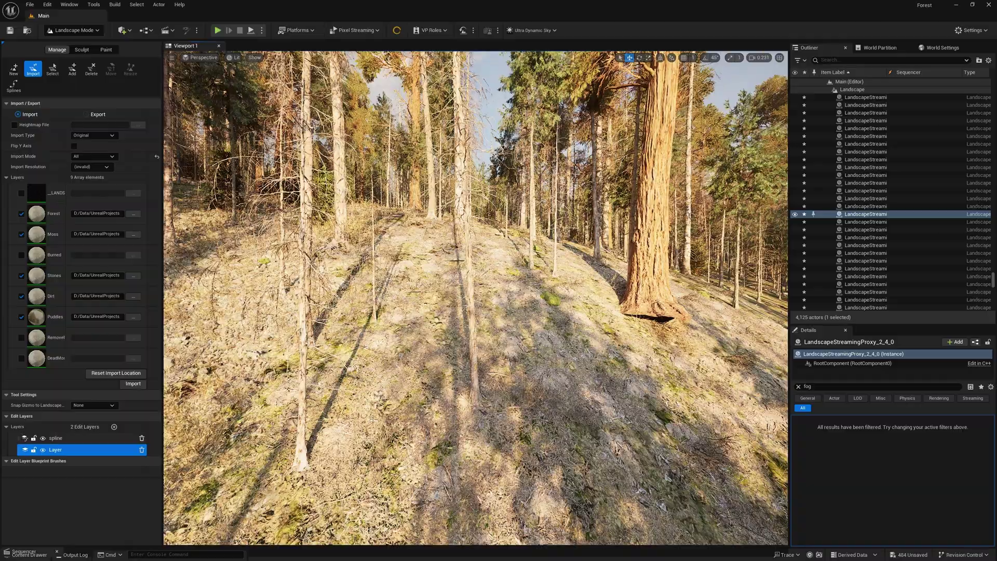